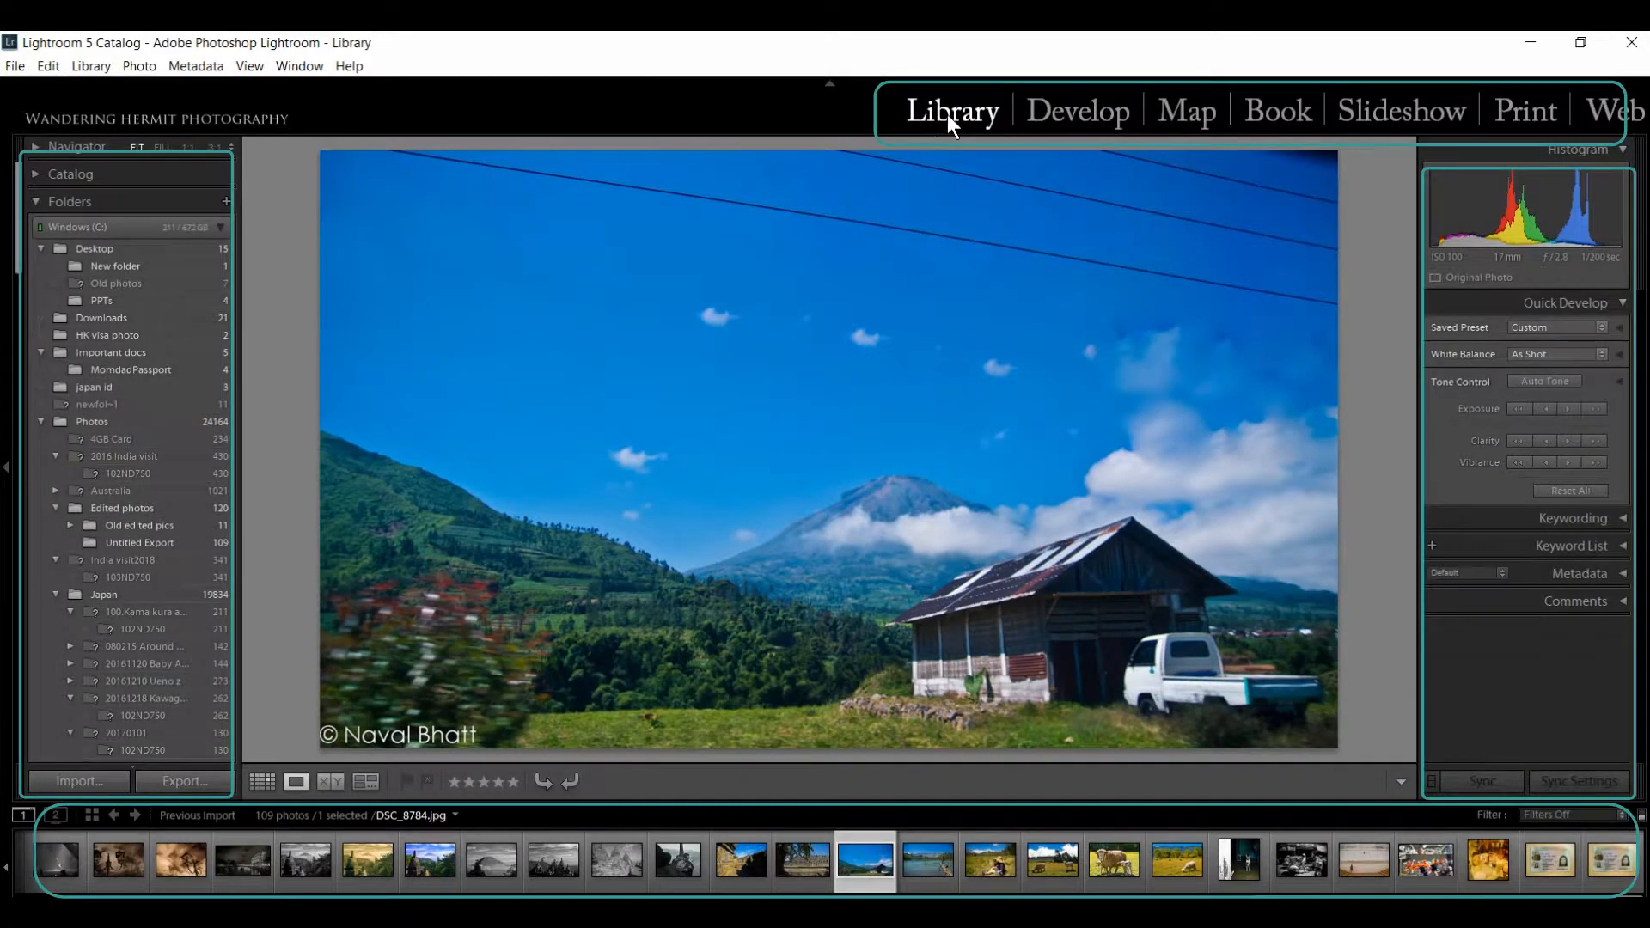
Step: Preview the photos in Grid, Loupe, Compare and Survey views and return to Grid view
click(258, 783)
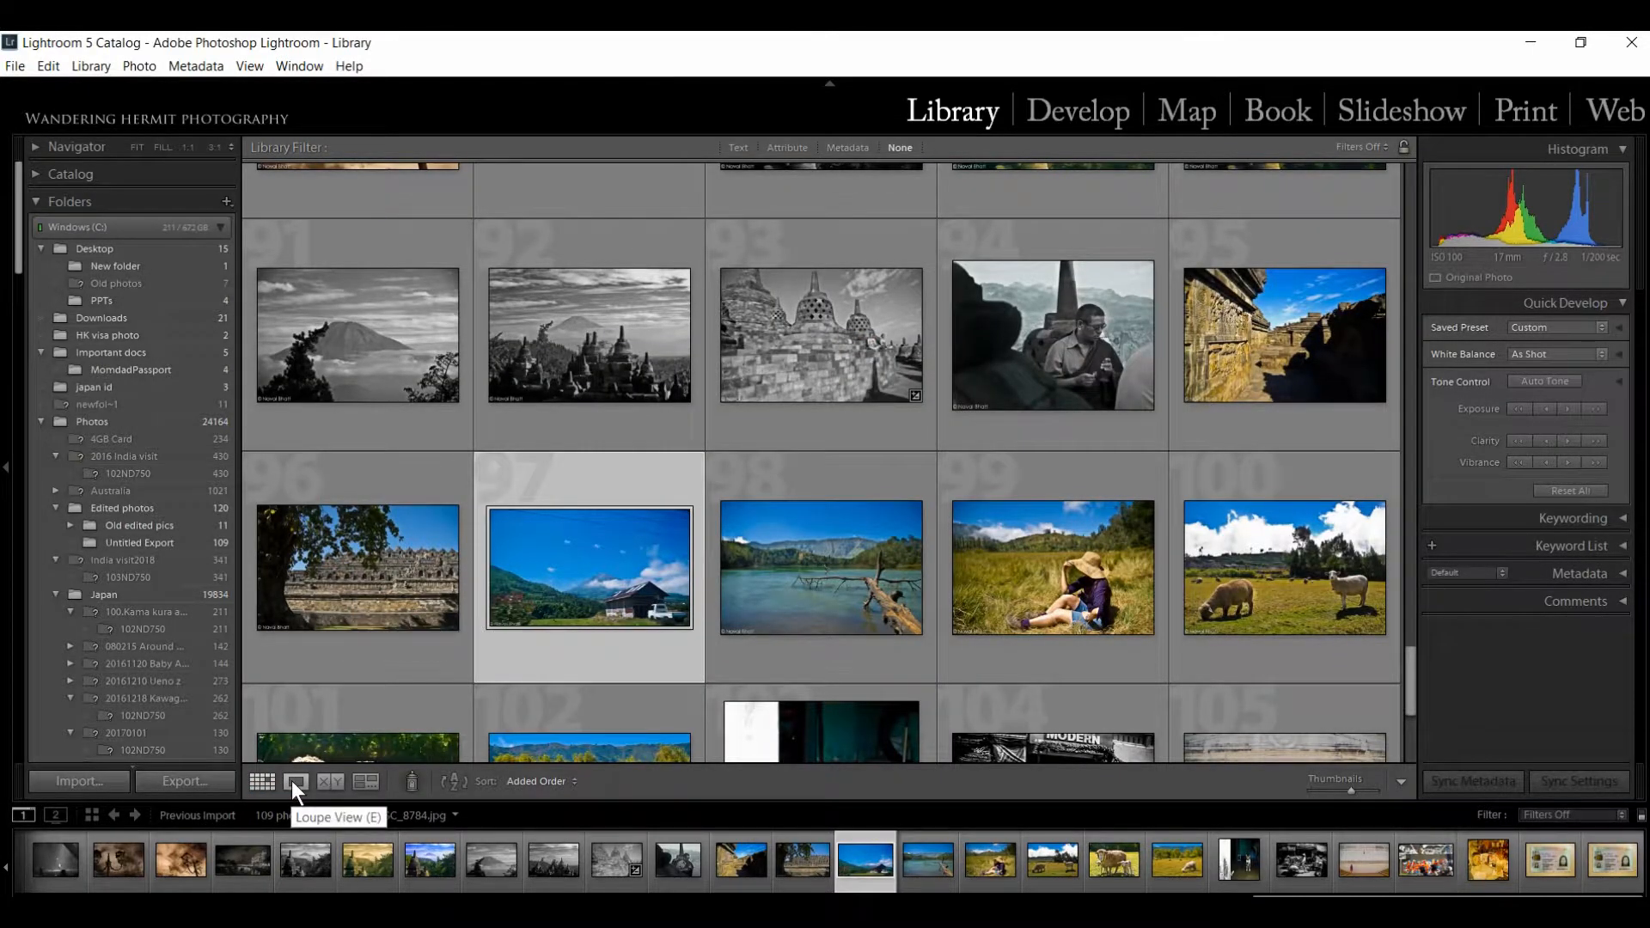
click(294, 781)
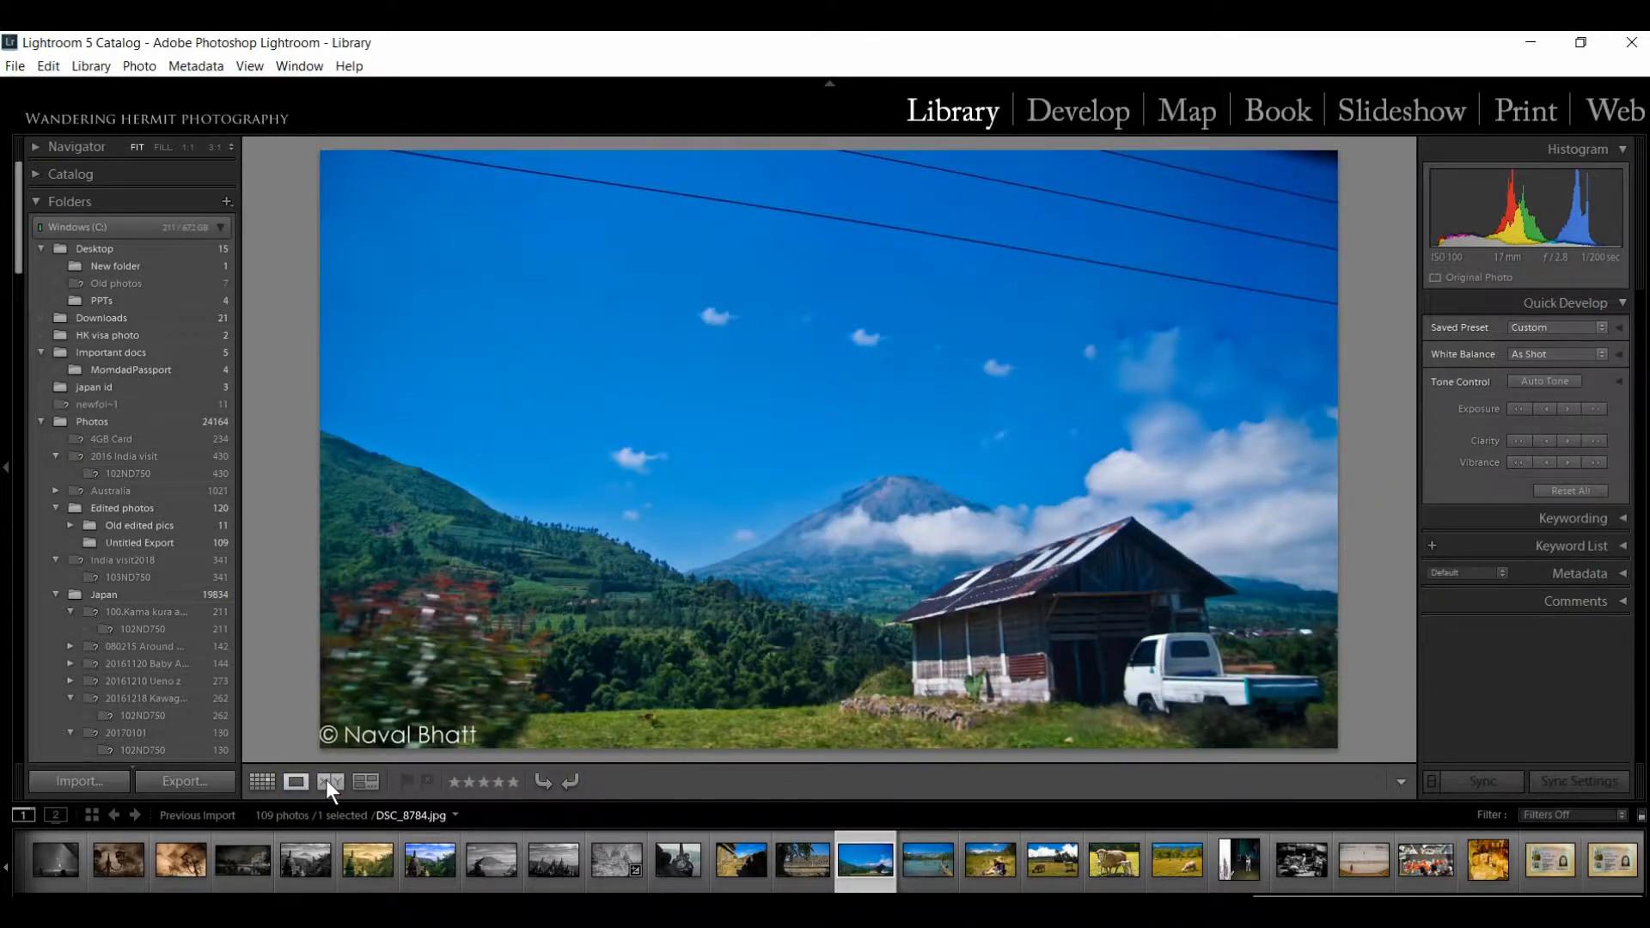
click(328, 781)
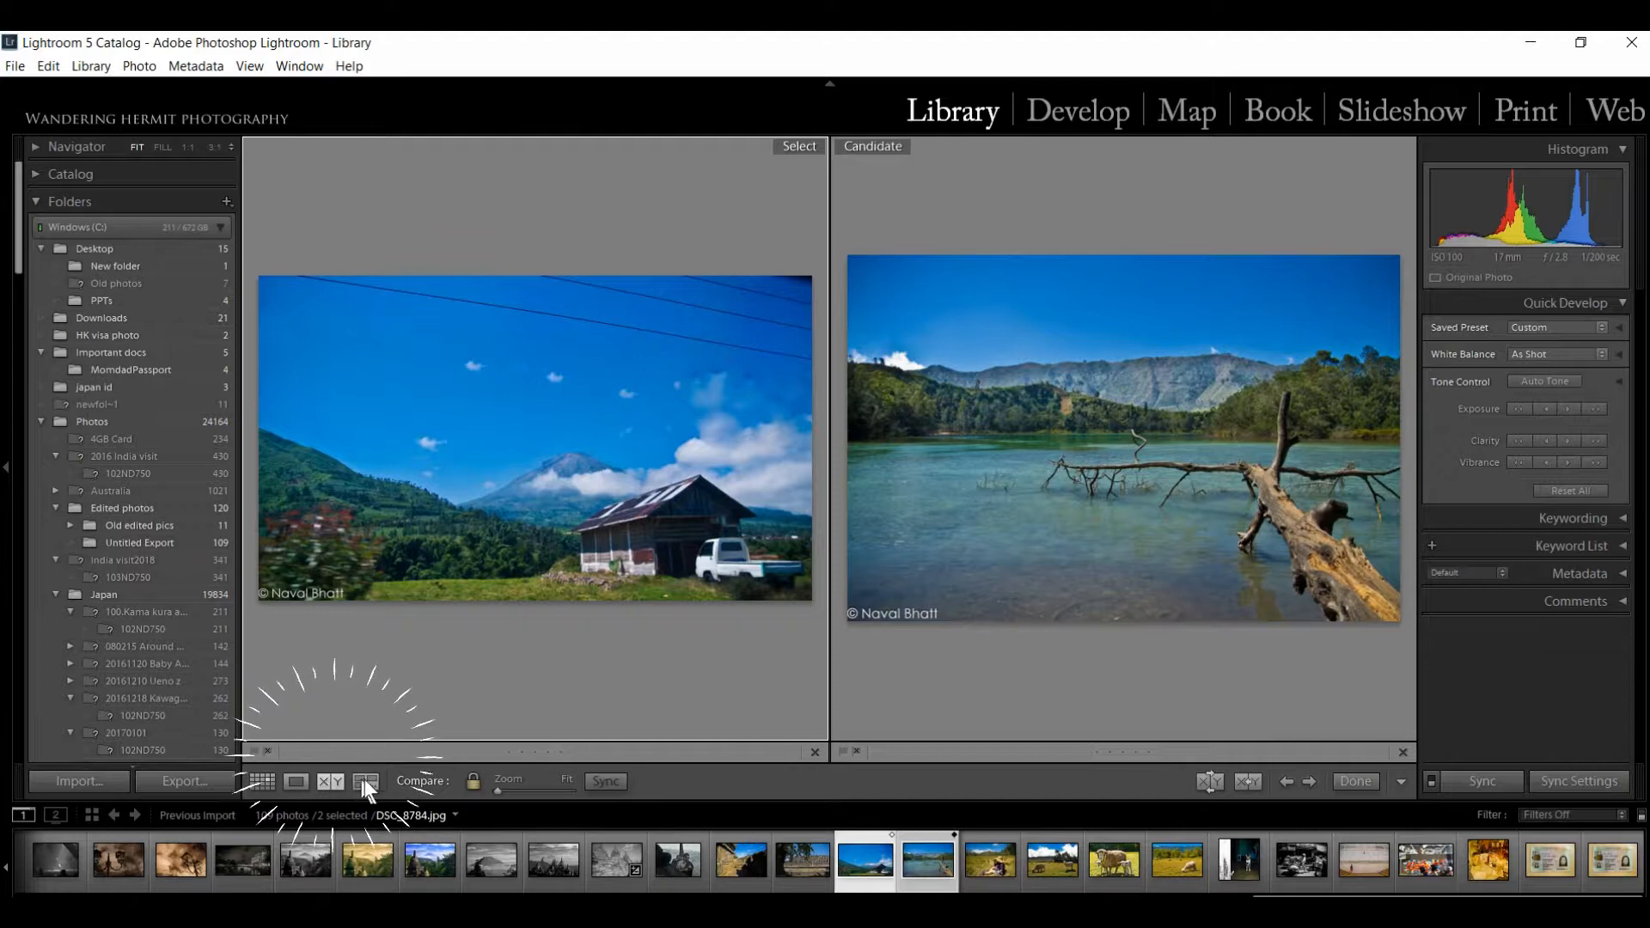
click(364, 779)
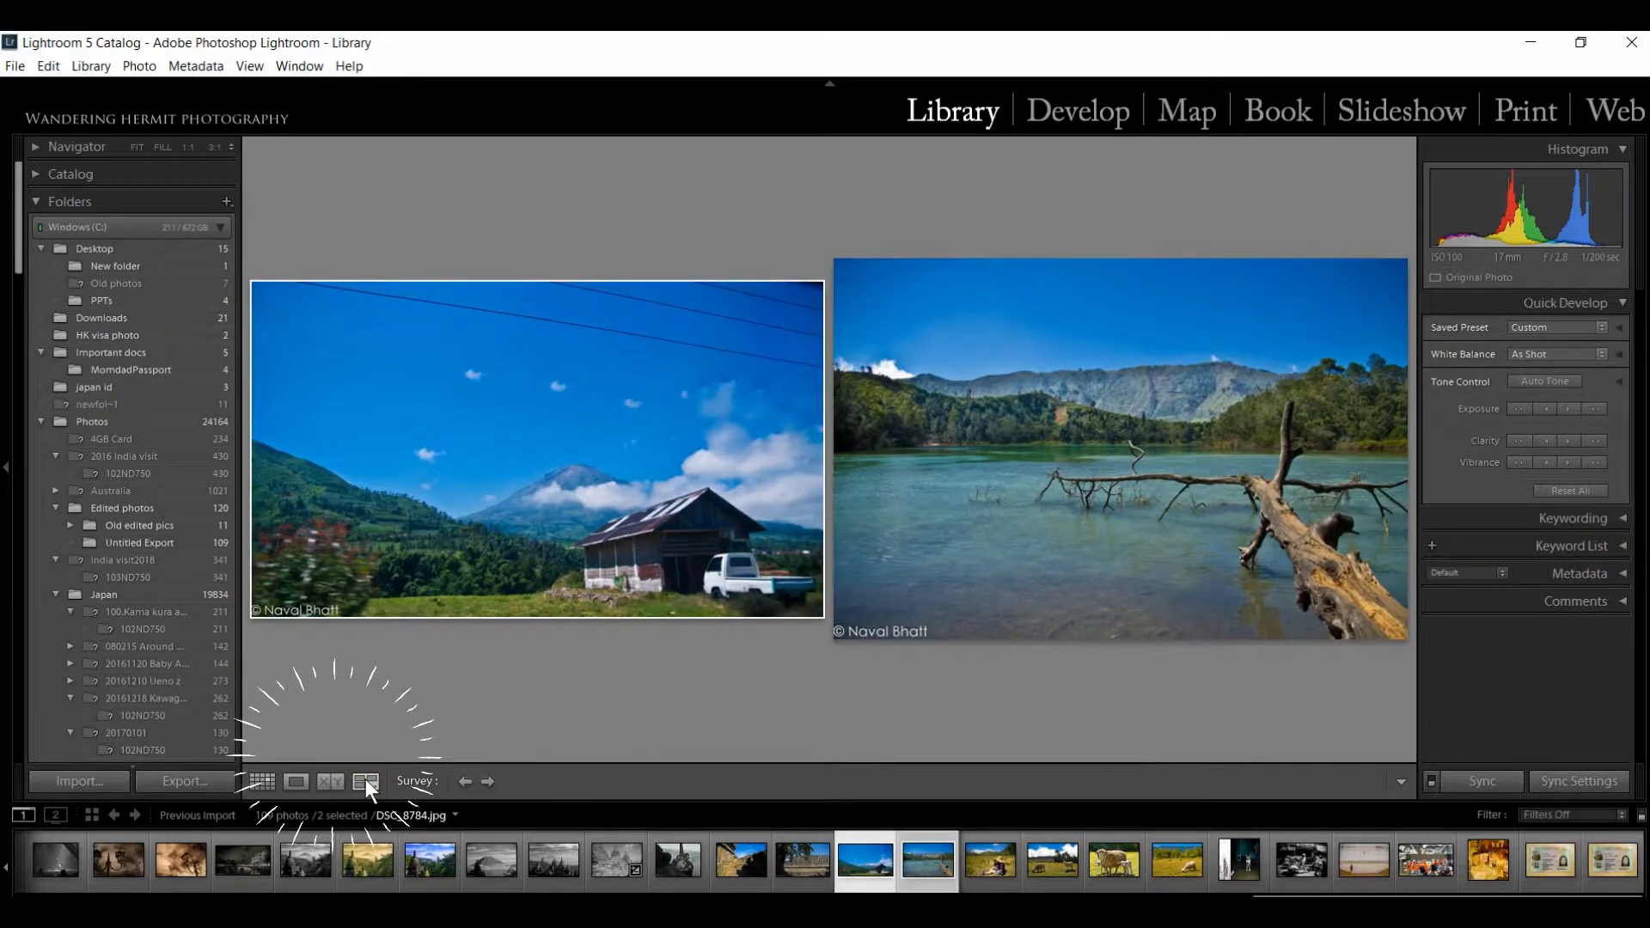
click(258, 782)
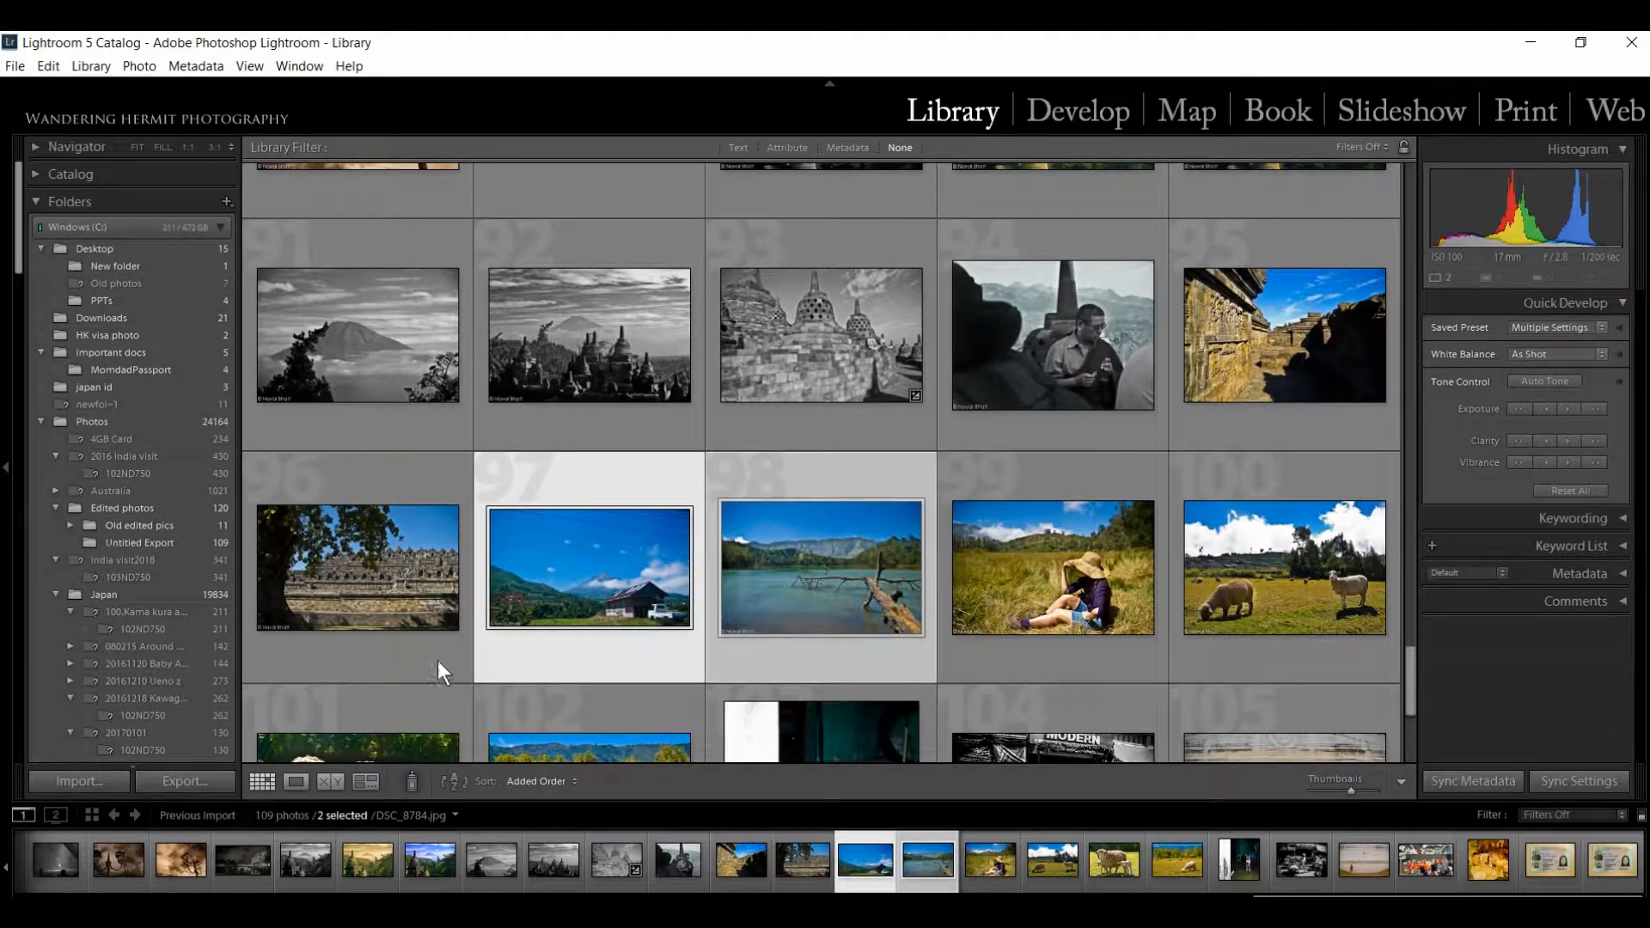
Step: Open the photo of the barn and white truck in the Develop module, and collapse and re-expand its histogram
double_click(560, 555)
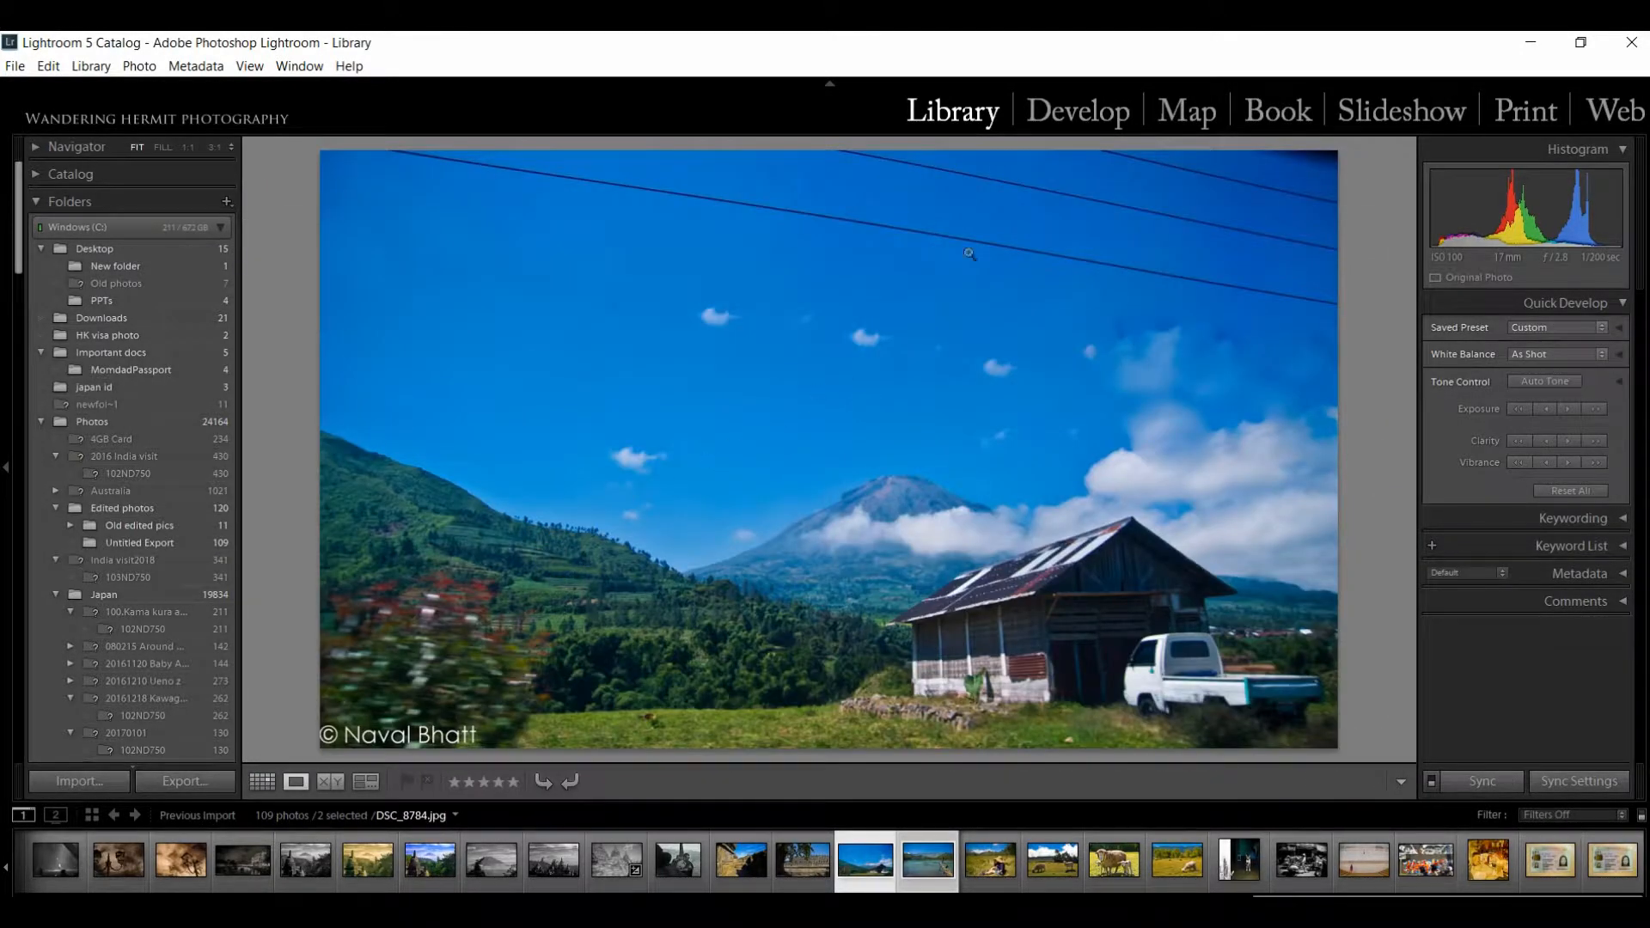
click(1085, 115)
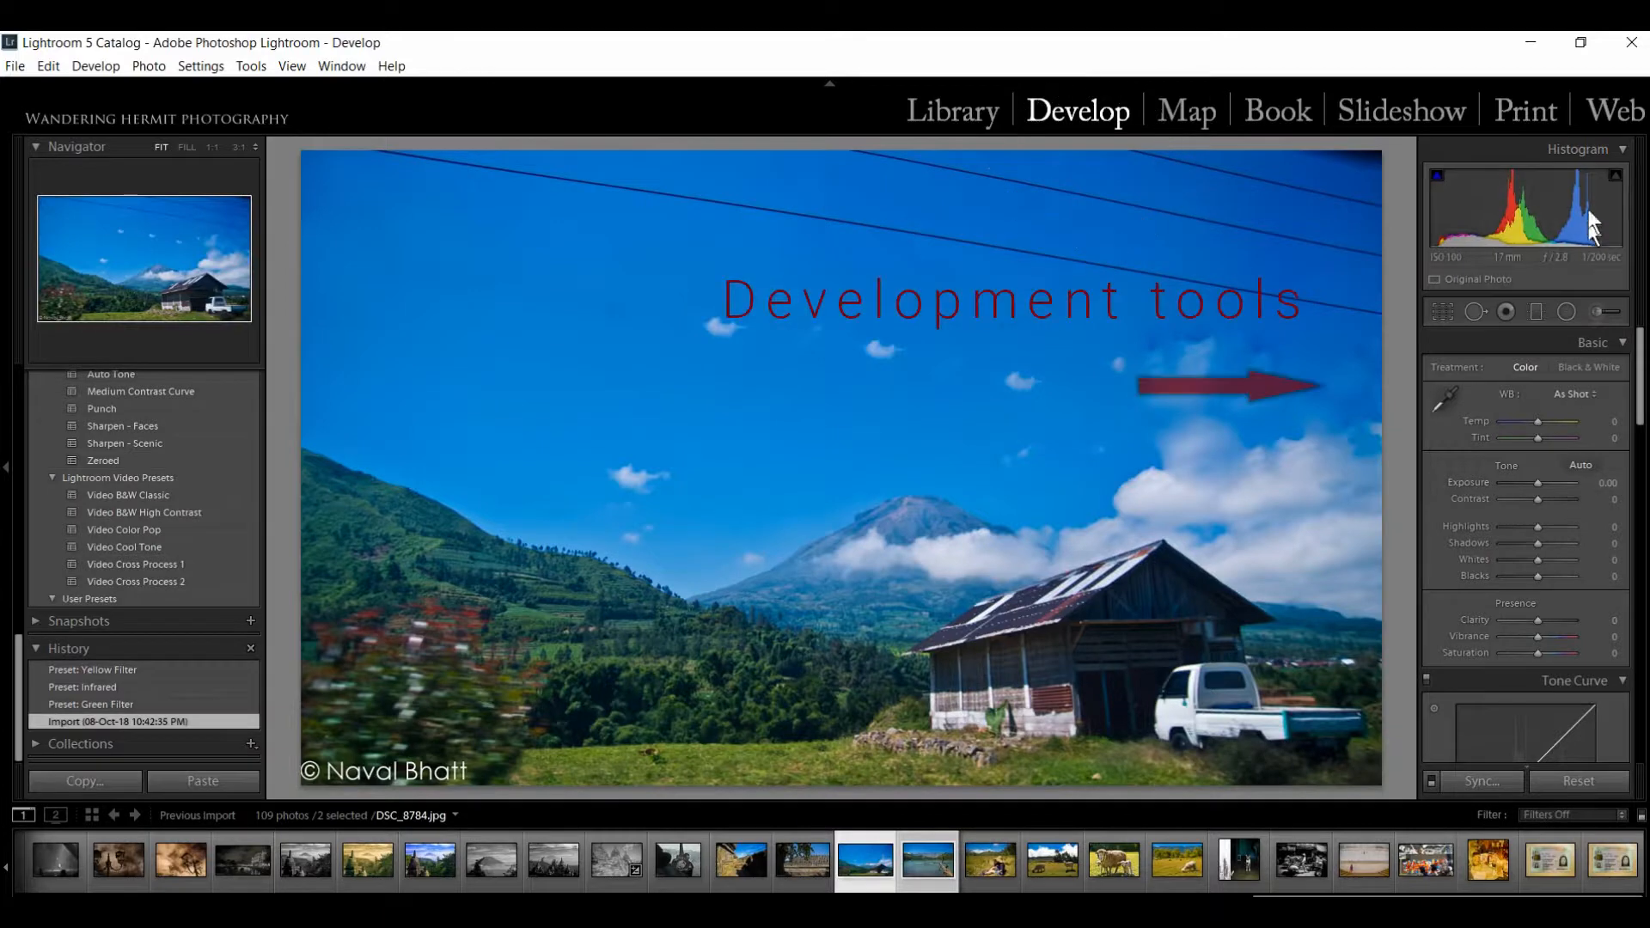
click(1622, 148)
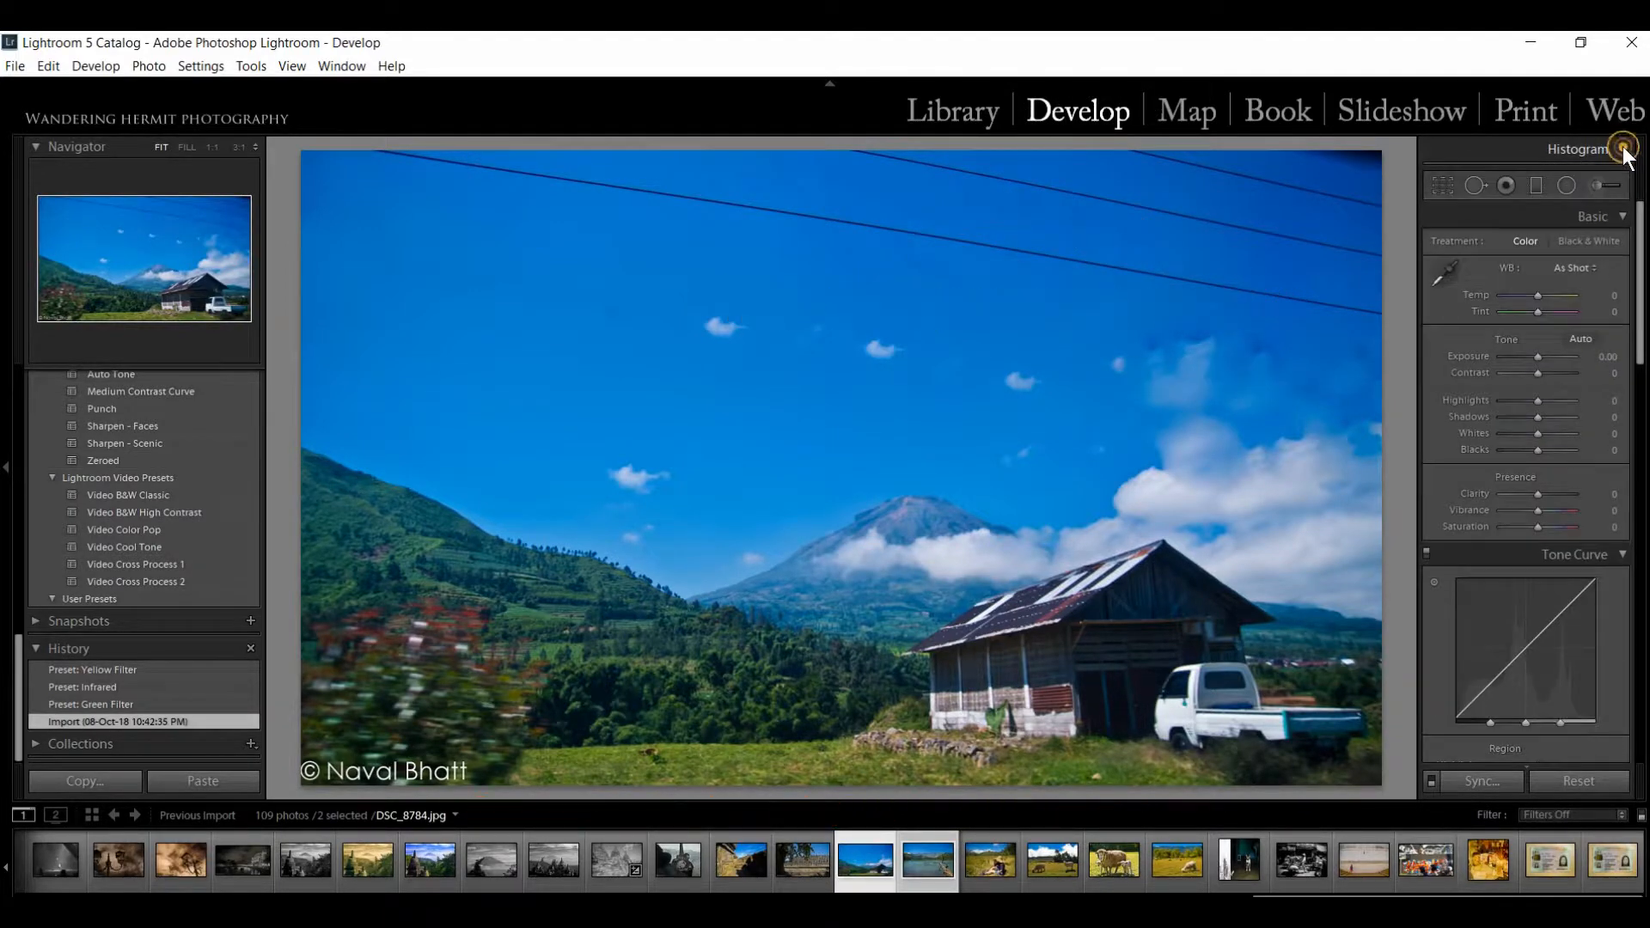
click(1622, 149)
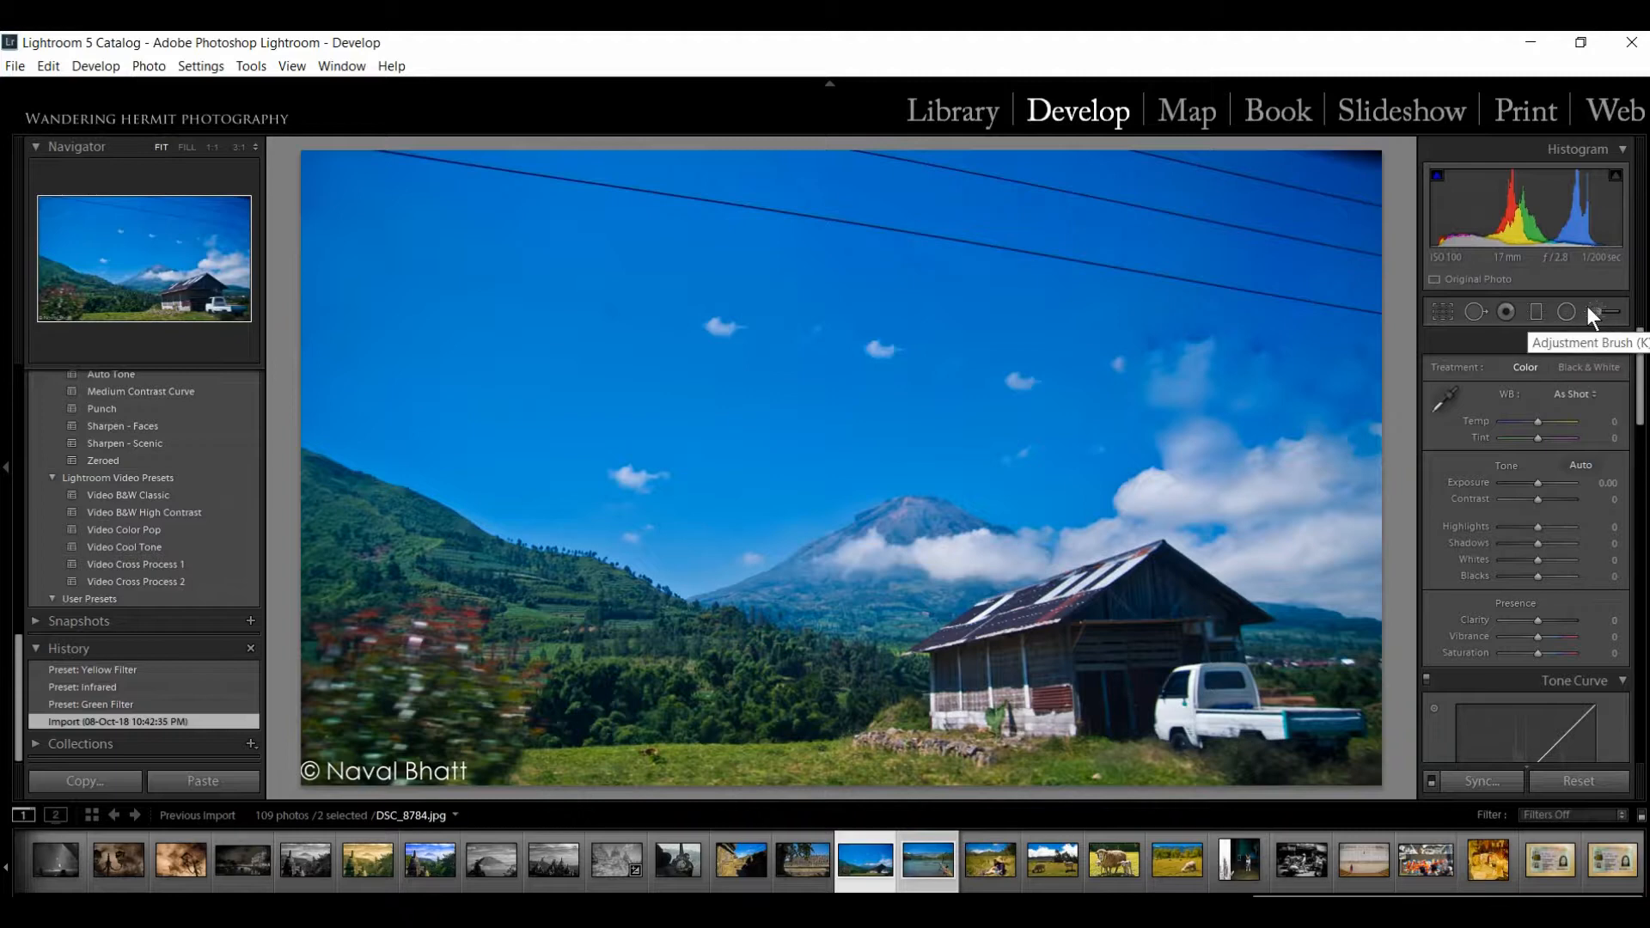
Step: Activate Crop & Straighten on the photo and try to pull the upper-right corner of the crop frame outward
click(1442, 313)
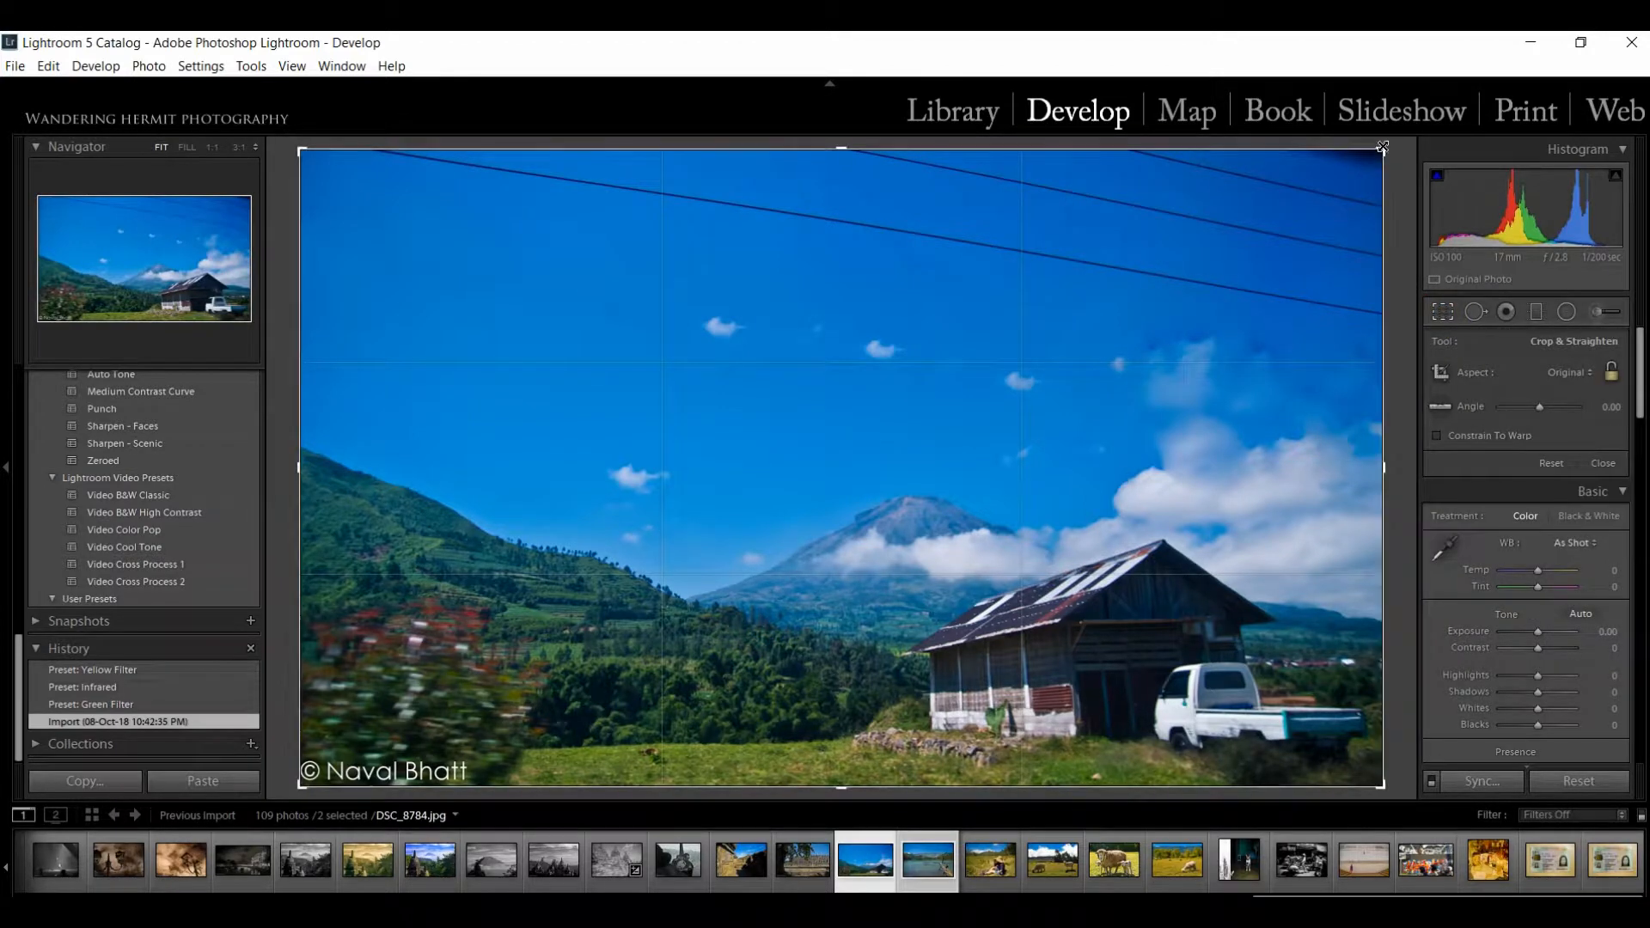
mouse_move(1381, 146)
mouse_down()
mouse_move(1318, 192)
mouse_move(1400, 138)
mouse_up()
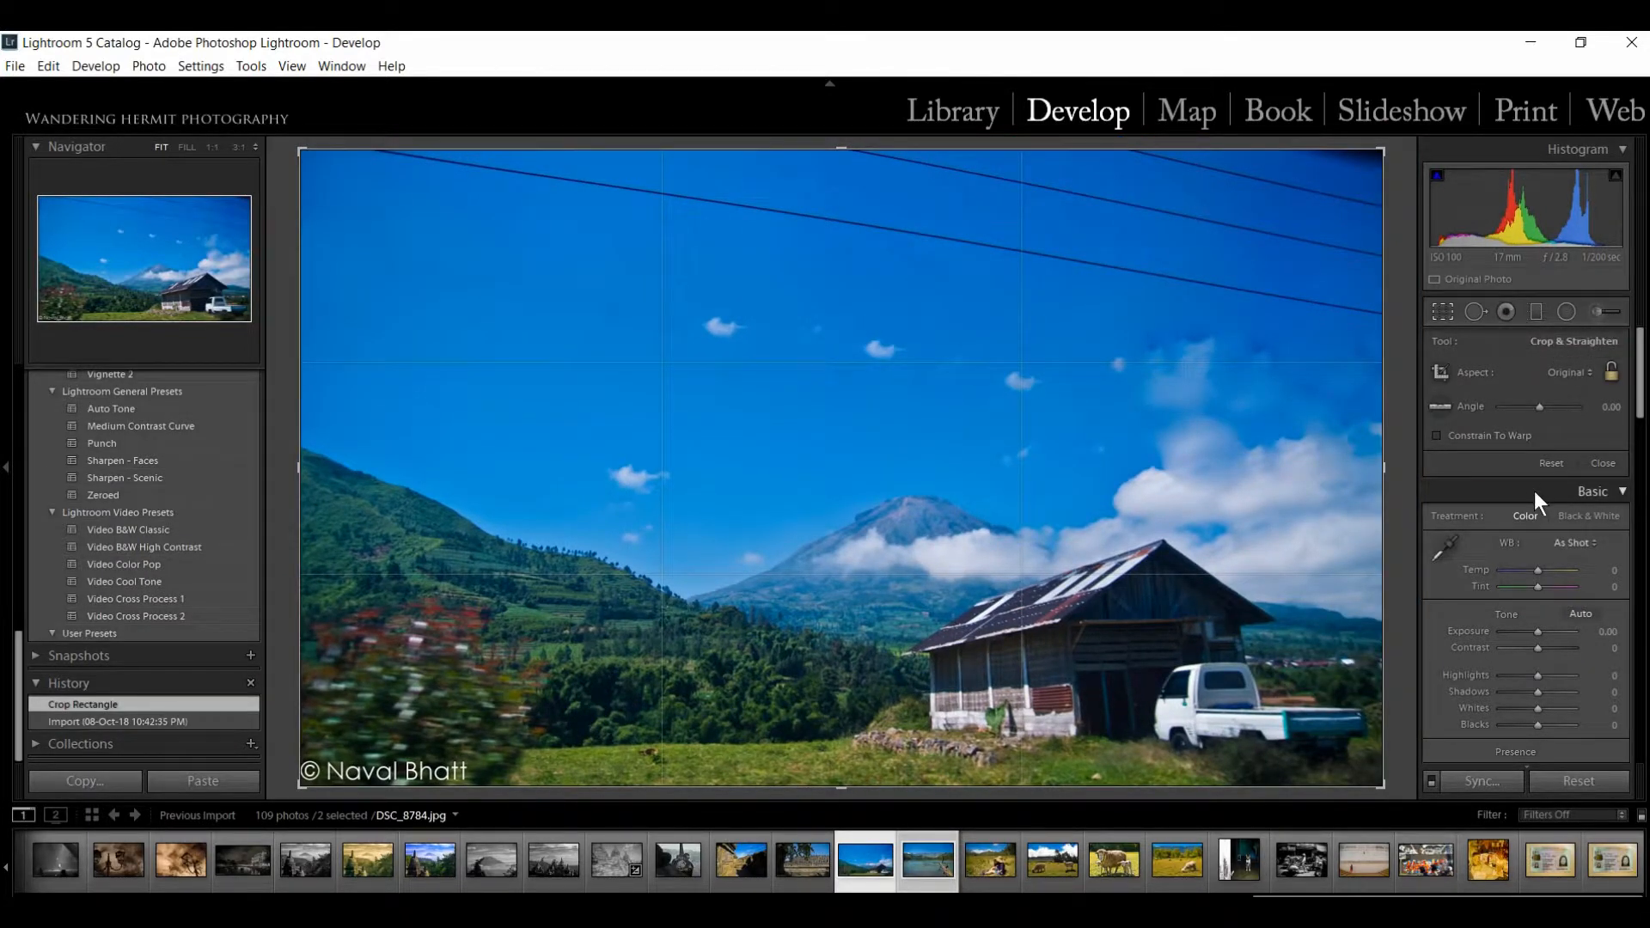
Step: Try Clarity at -19 and Vibrance at +45, resetting each one to 0
scroll(1535, 493, down, 2)
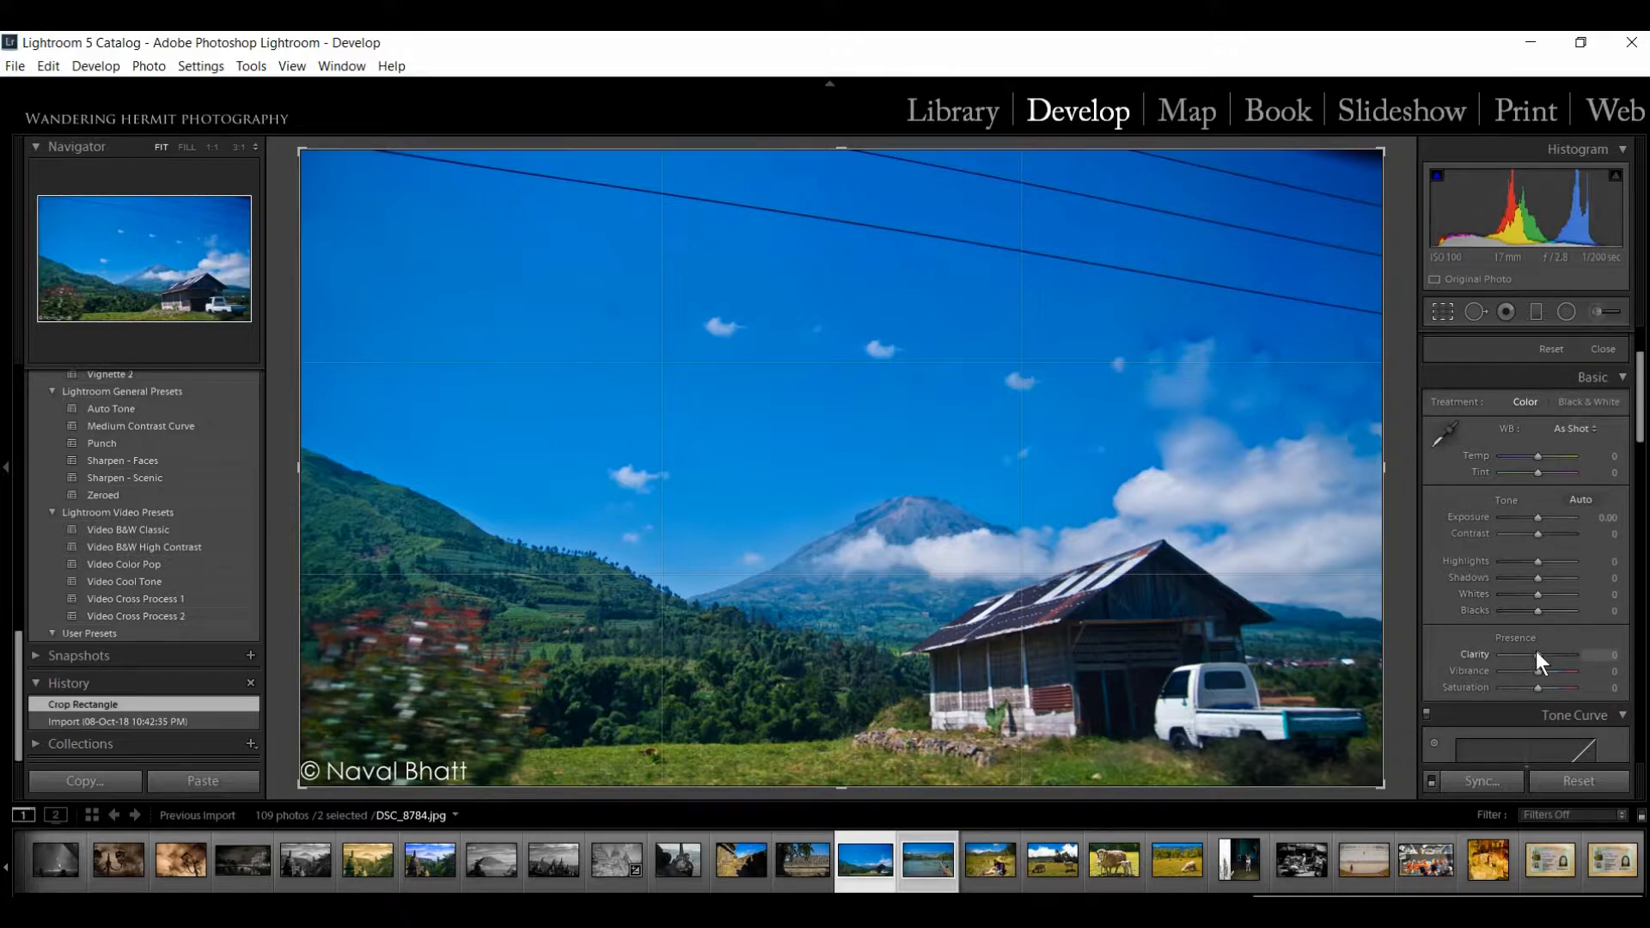
mouse_move(1535, 651)
mouse_down()
mouse_move(1572, 647)
mouse_move(1495, 657)
mouse_move(1553, 646)
mouse_move(1528, 646)
mouse_up()
double_click(1533, 653)
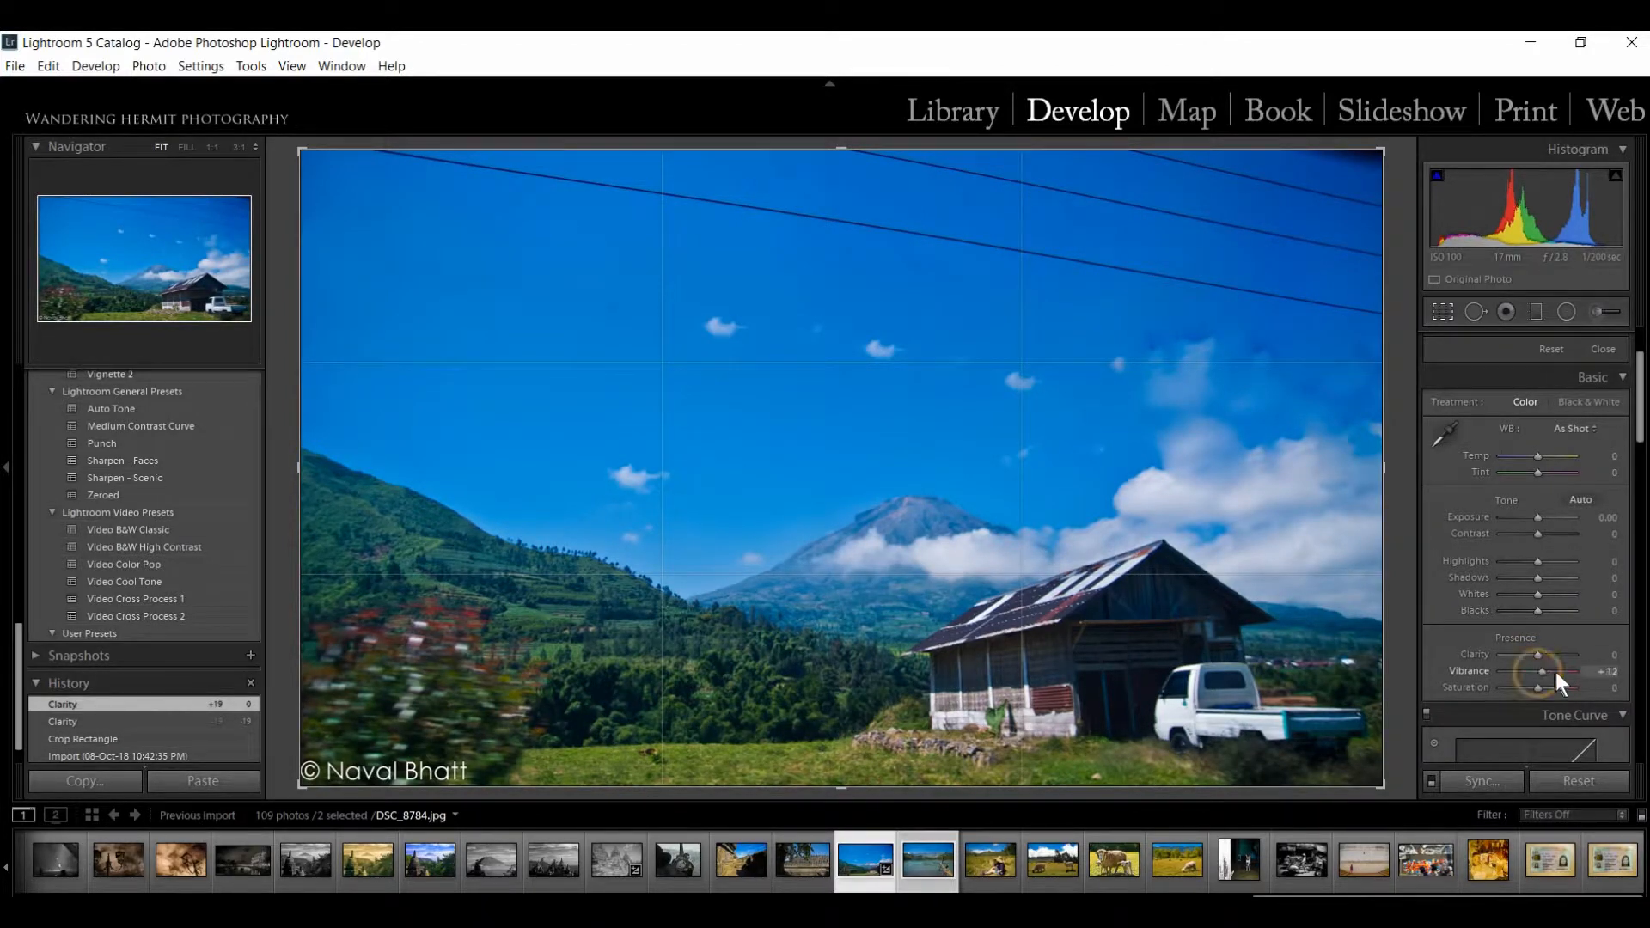
drag(1555, 672, 1553, 672)
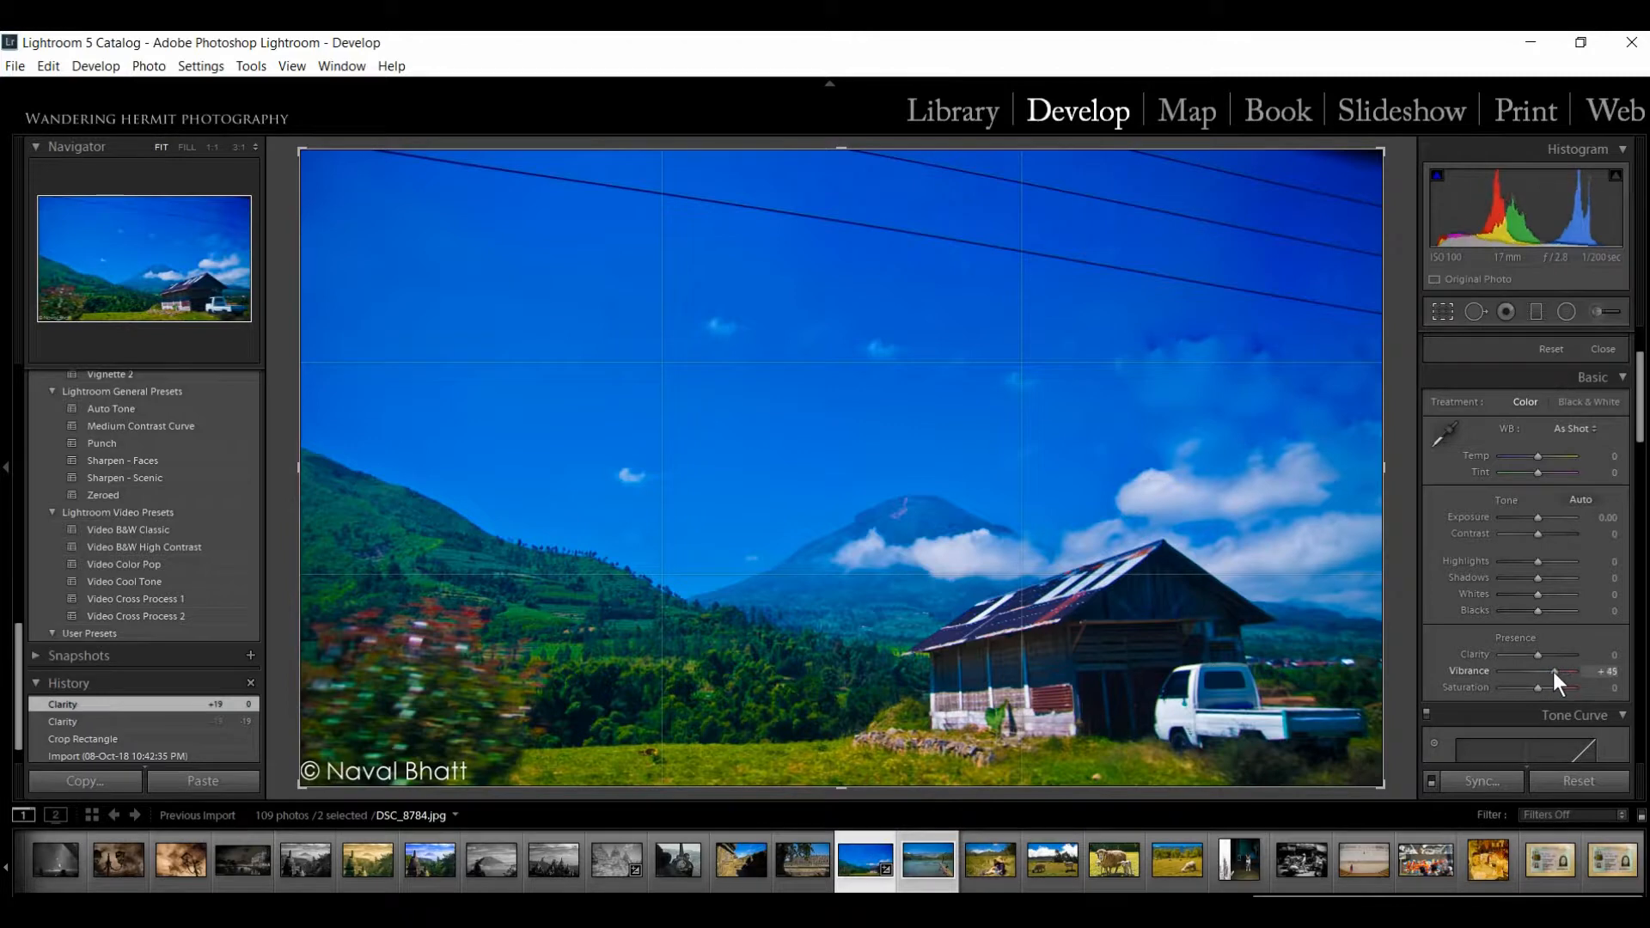
double_click(1553, 672)
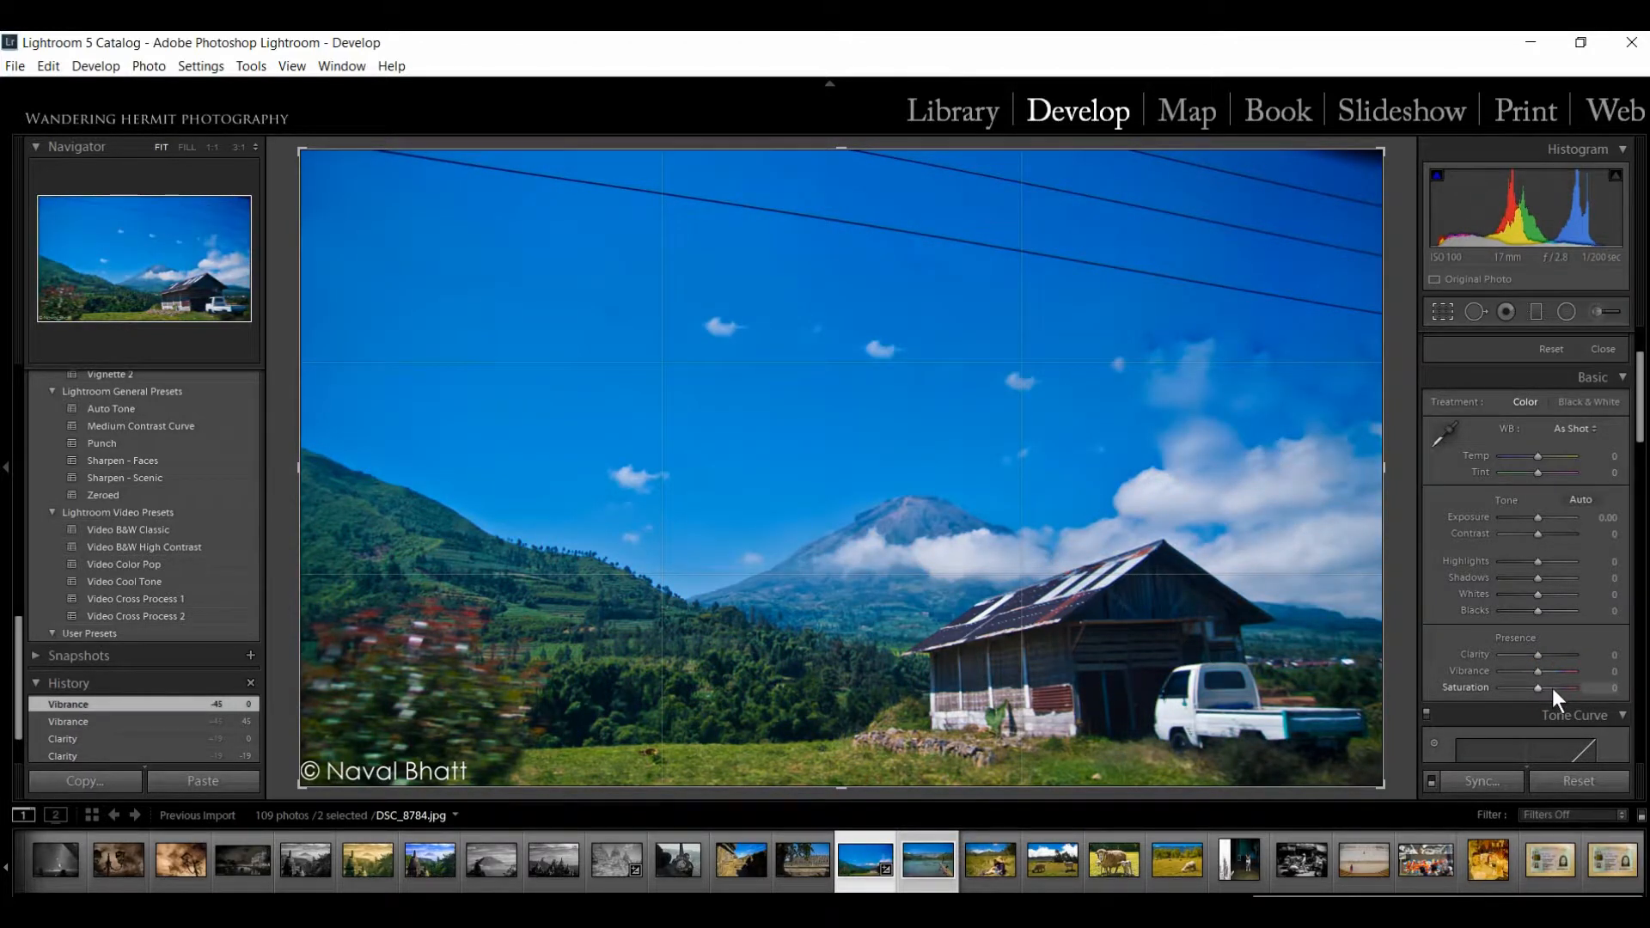
Step: Adjust the upper part of the tone curve so that Lights is +5
drag(1640, 408, 1639, 464)
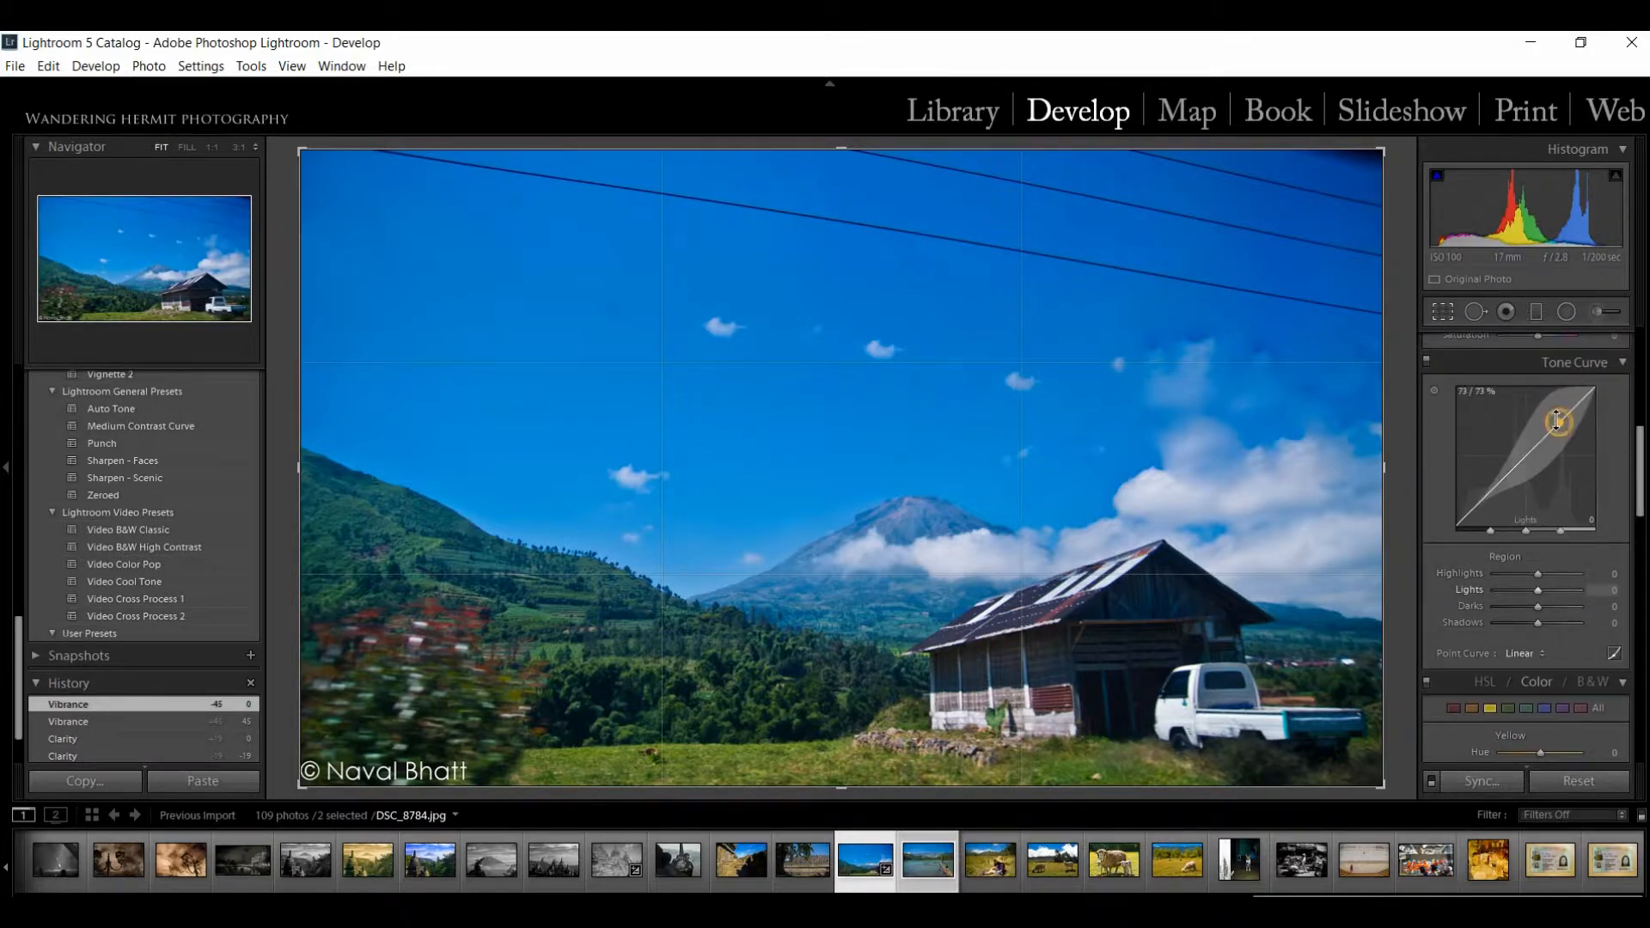
mouse_move(1556, 420)
mouse_down()
mouse_move(1557, 405)
mouse_move(1541, 438)
mouse_up()
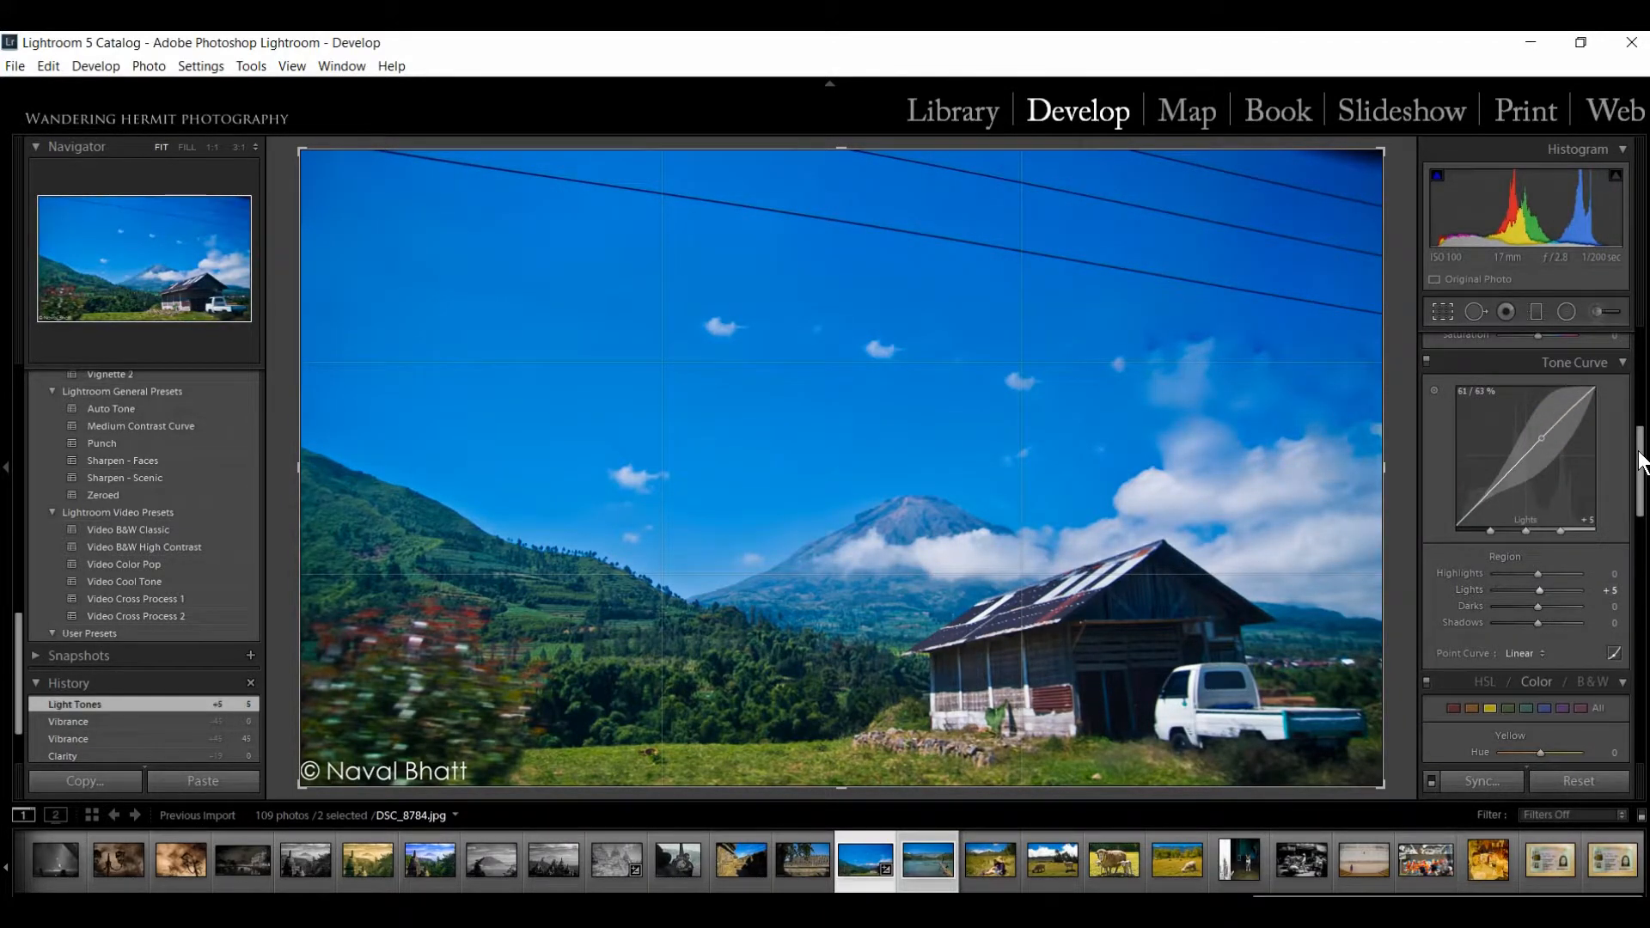
Step: Set the noise reduction Luminance to 35 and its Contrast to 37
drag(1638, 453, 1645, 497)
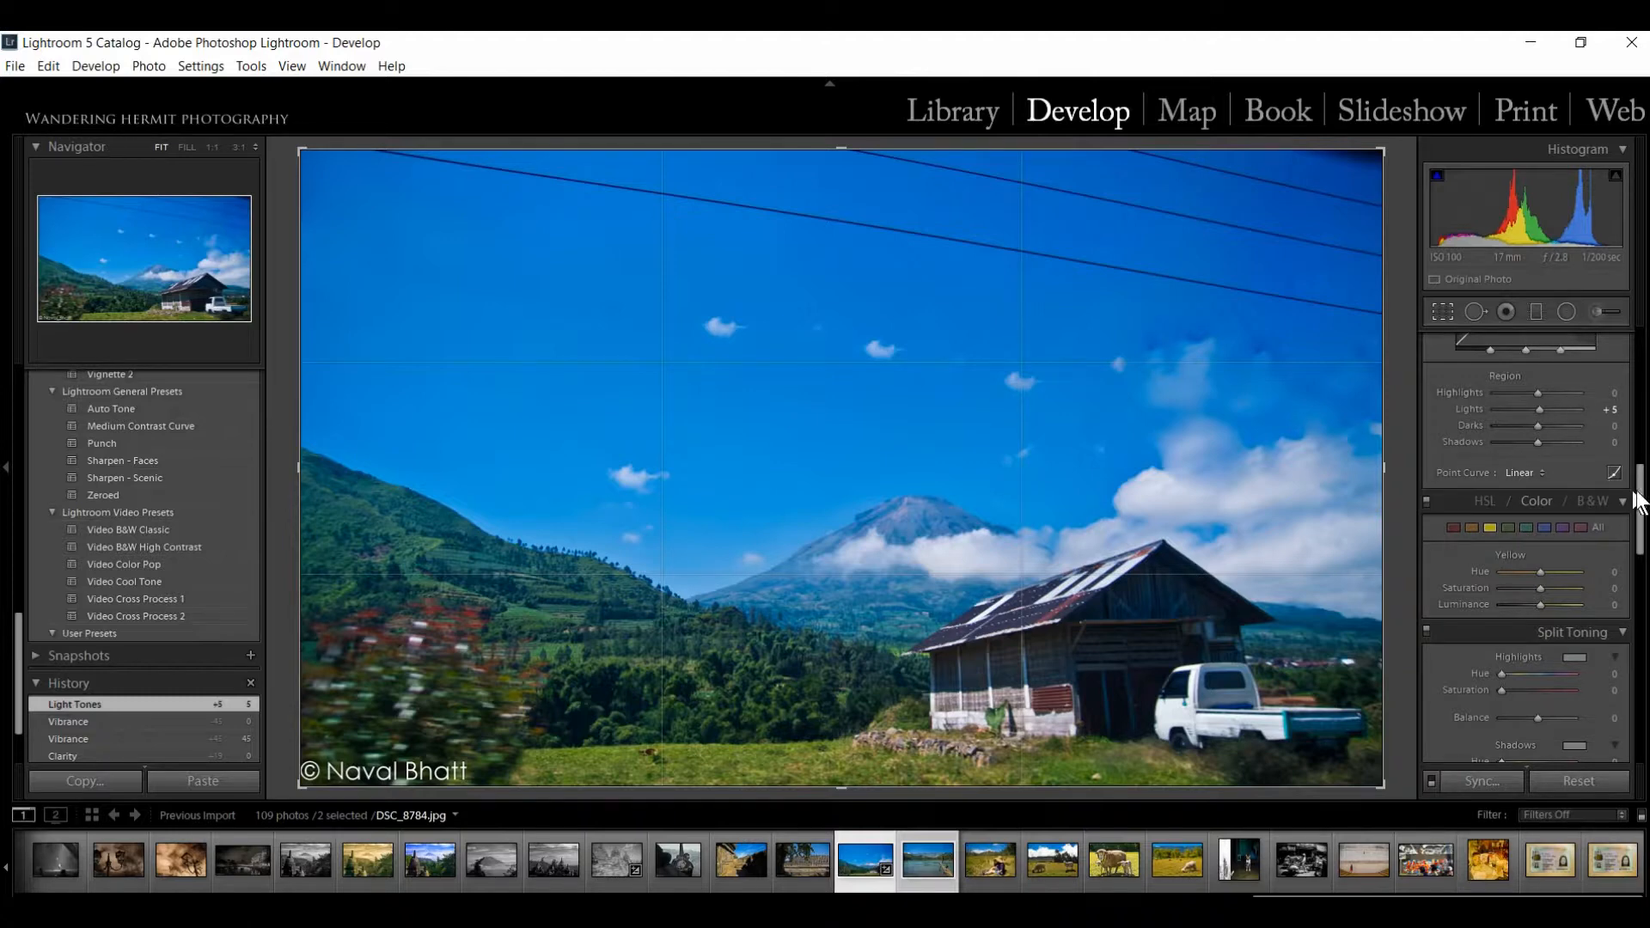
drag(1638, 502, 1643, 596)
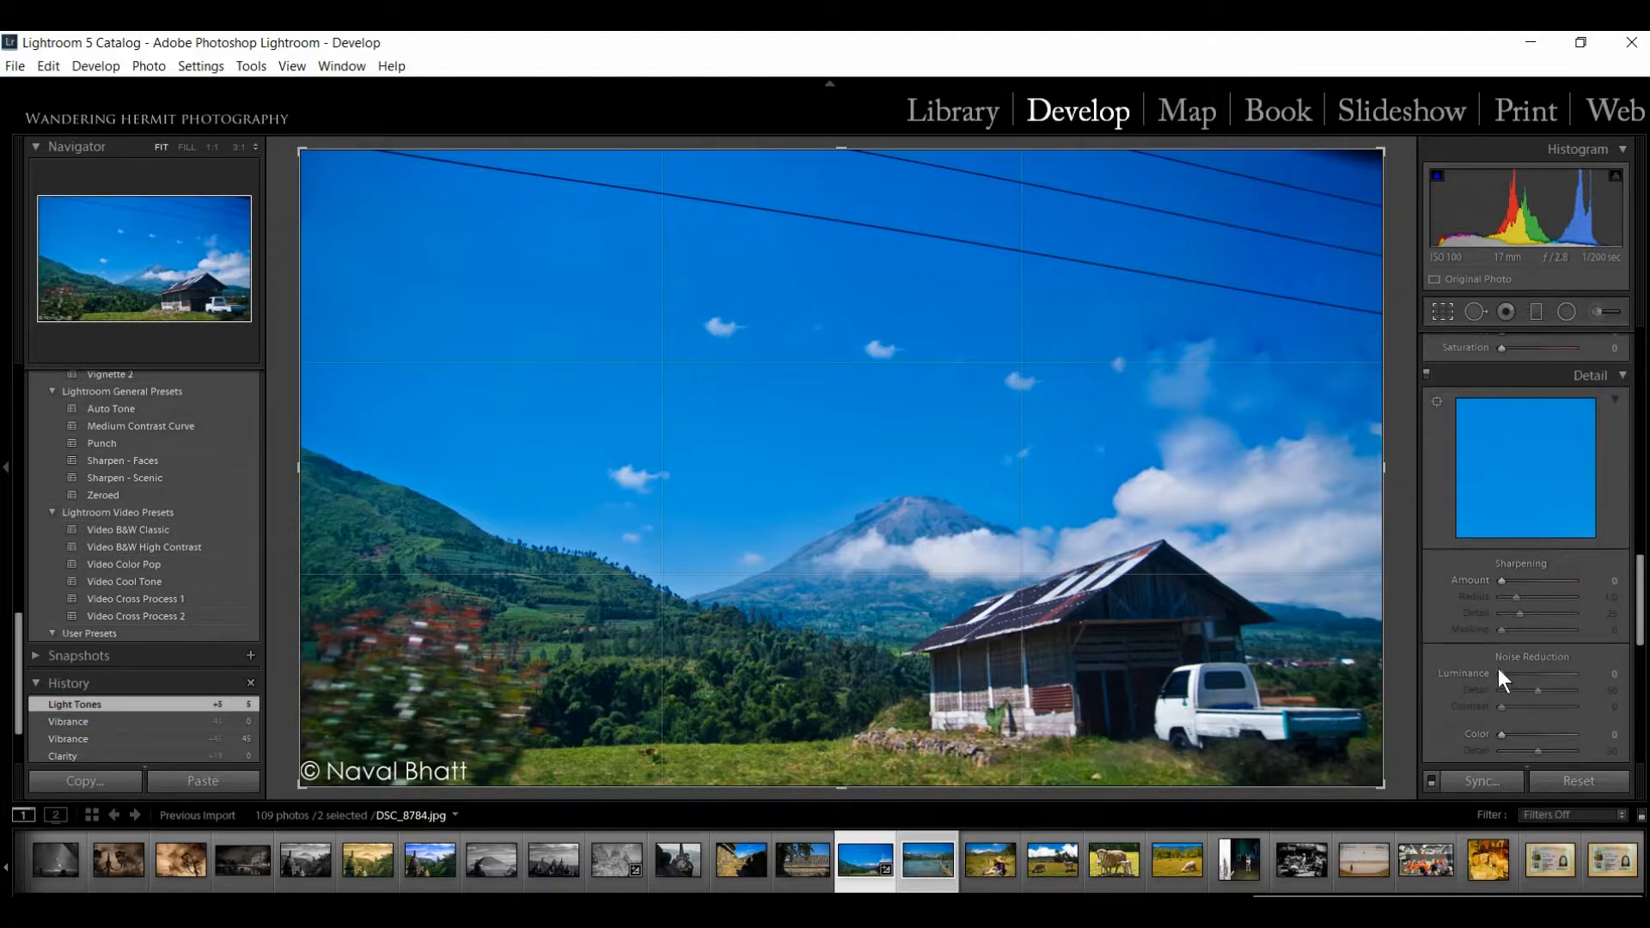
drag(1503, 674, 1552, 673)
click(1527, 706)
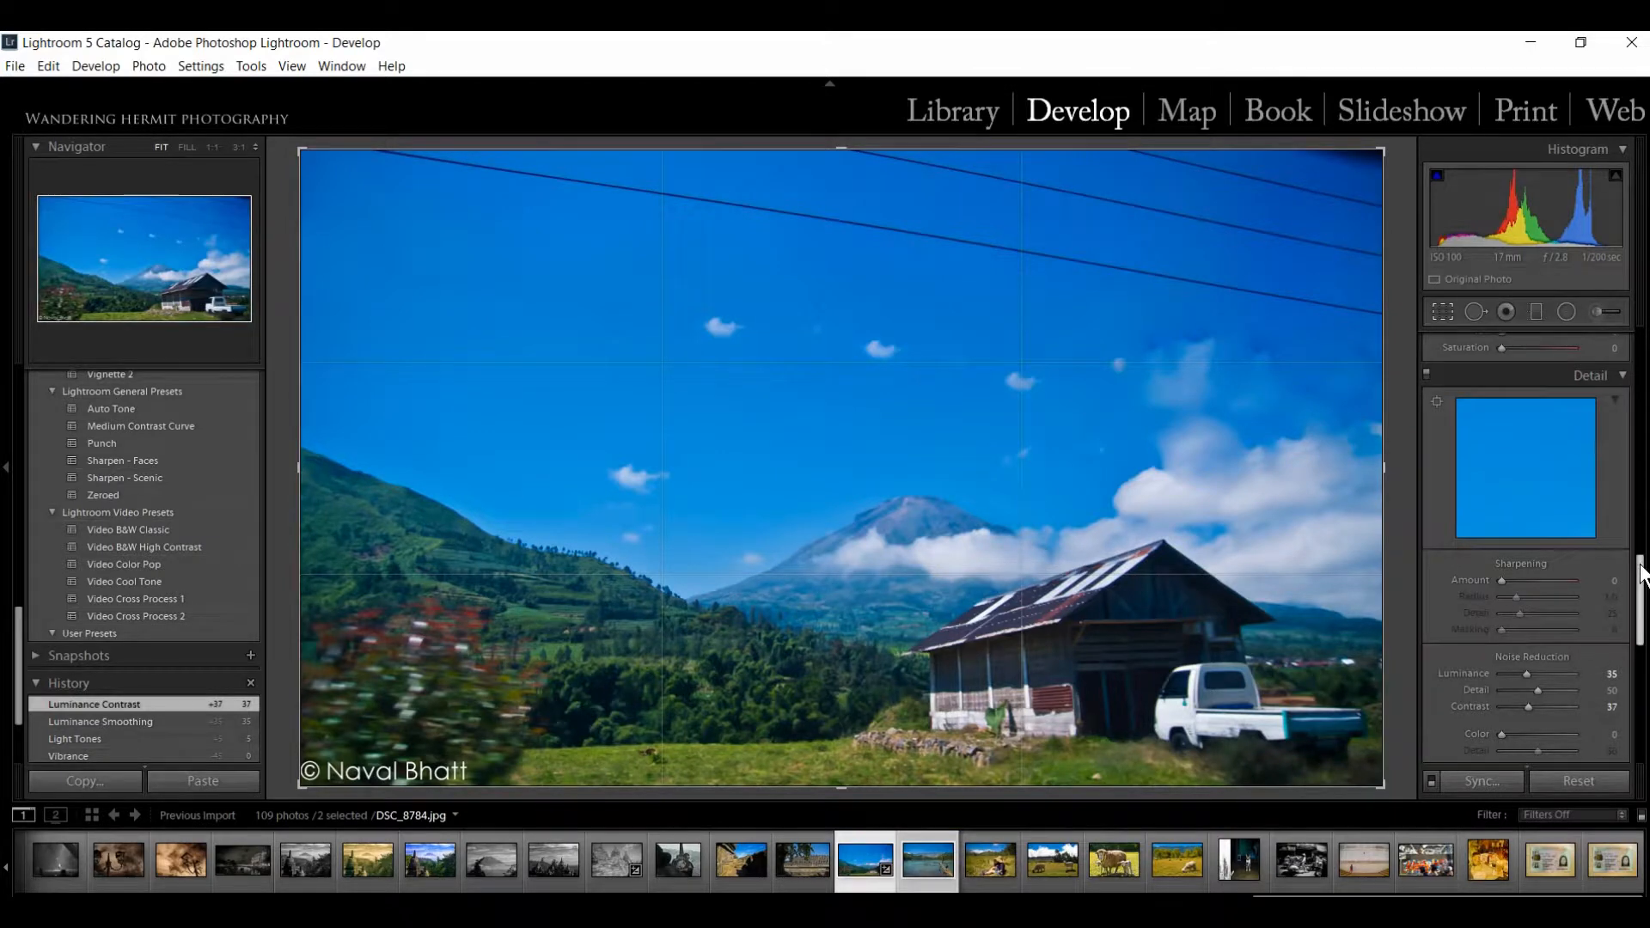
Step: Enable the lens profile corrections and look through the available lens makes without choosing one
drag(1641, 567, 1641, 653)
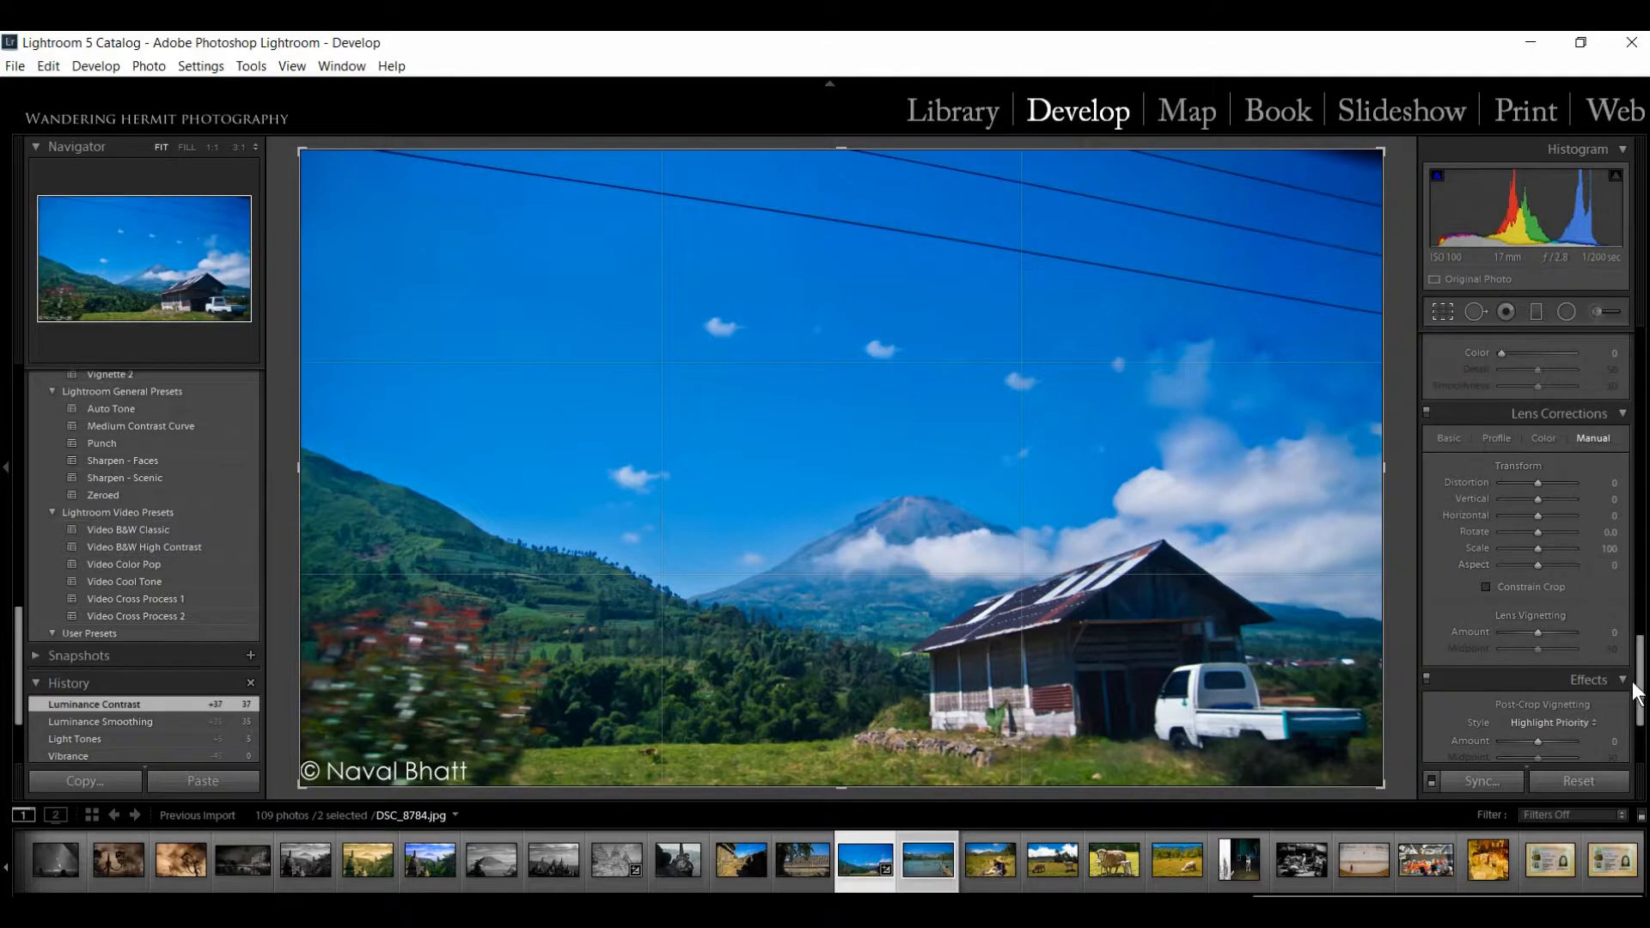
drag(1641, 679, 1641, 695)
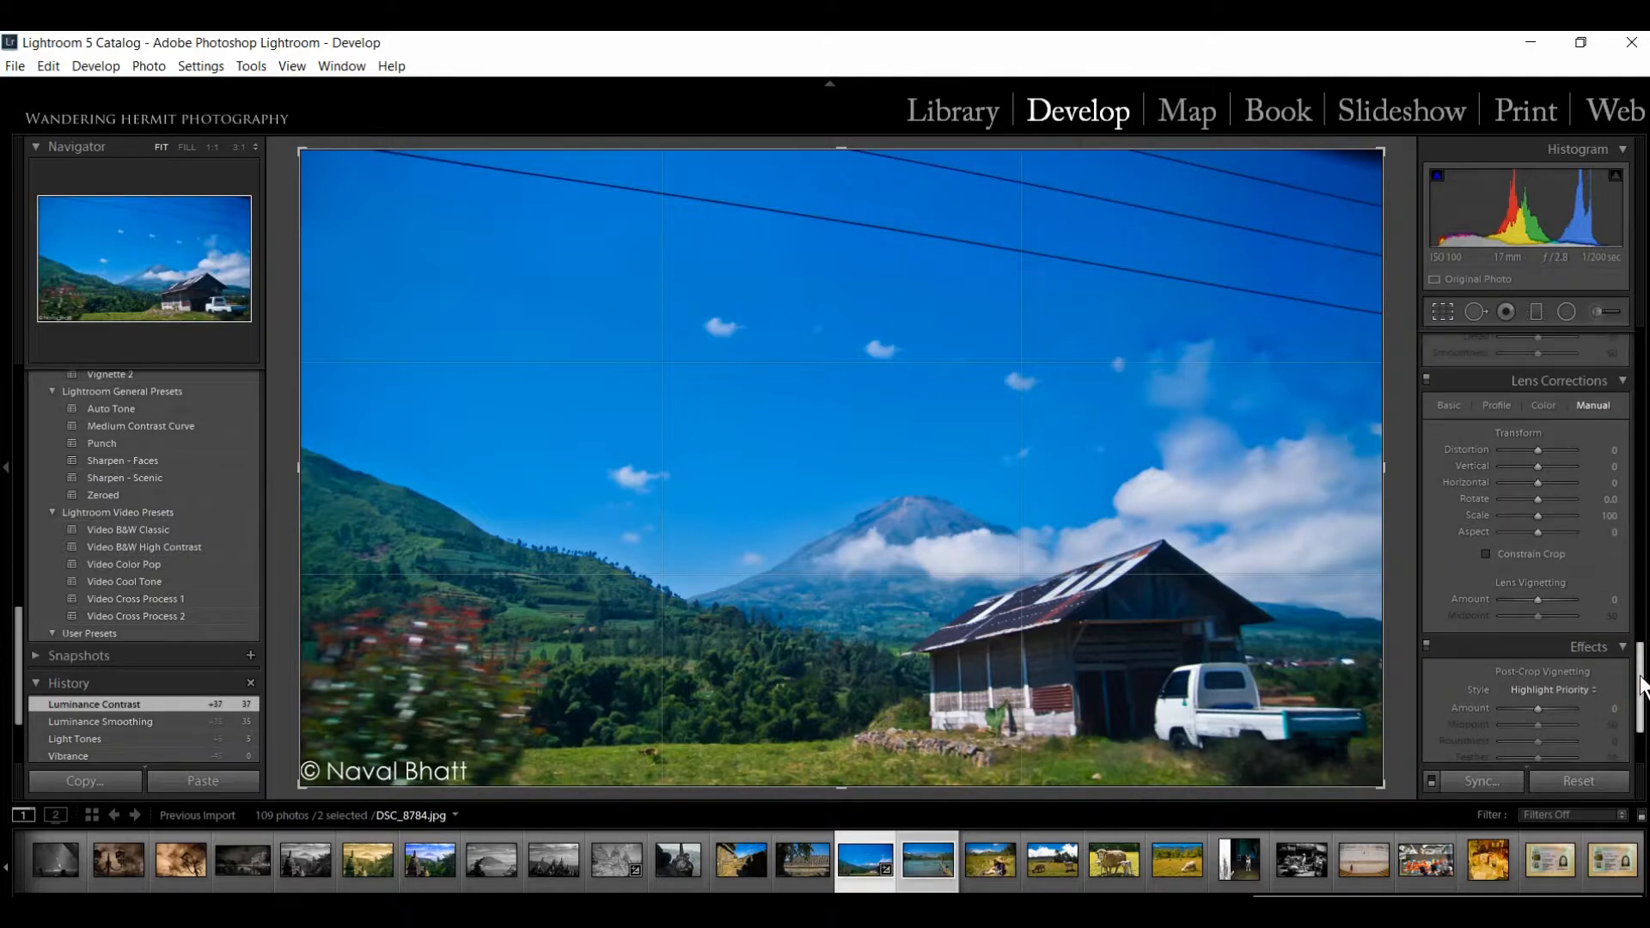
scroll(1539, 462, up, 1)
click(1497, 402)
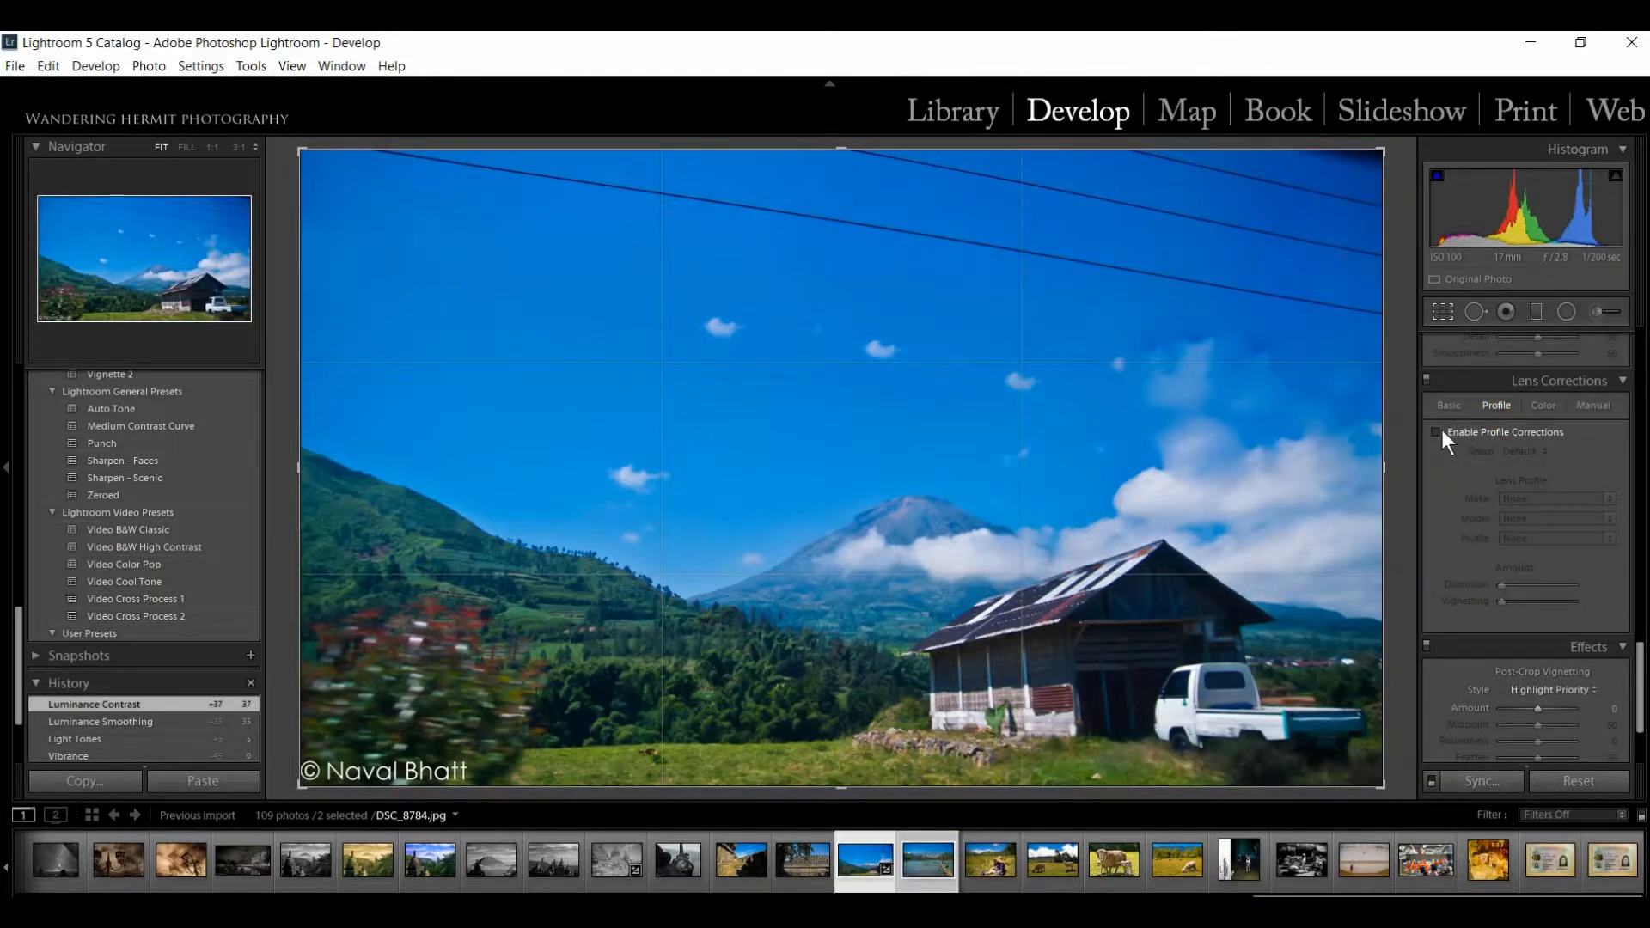
click(1441, 430)
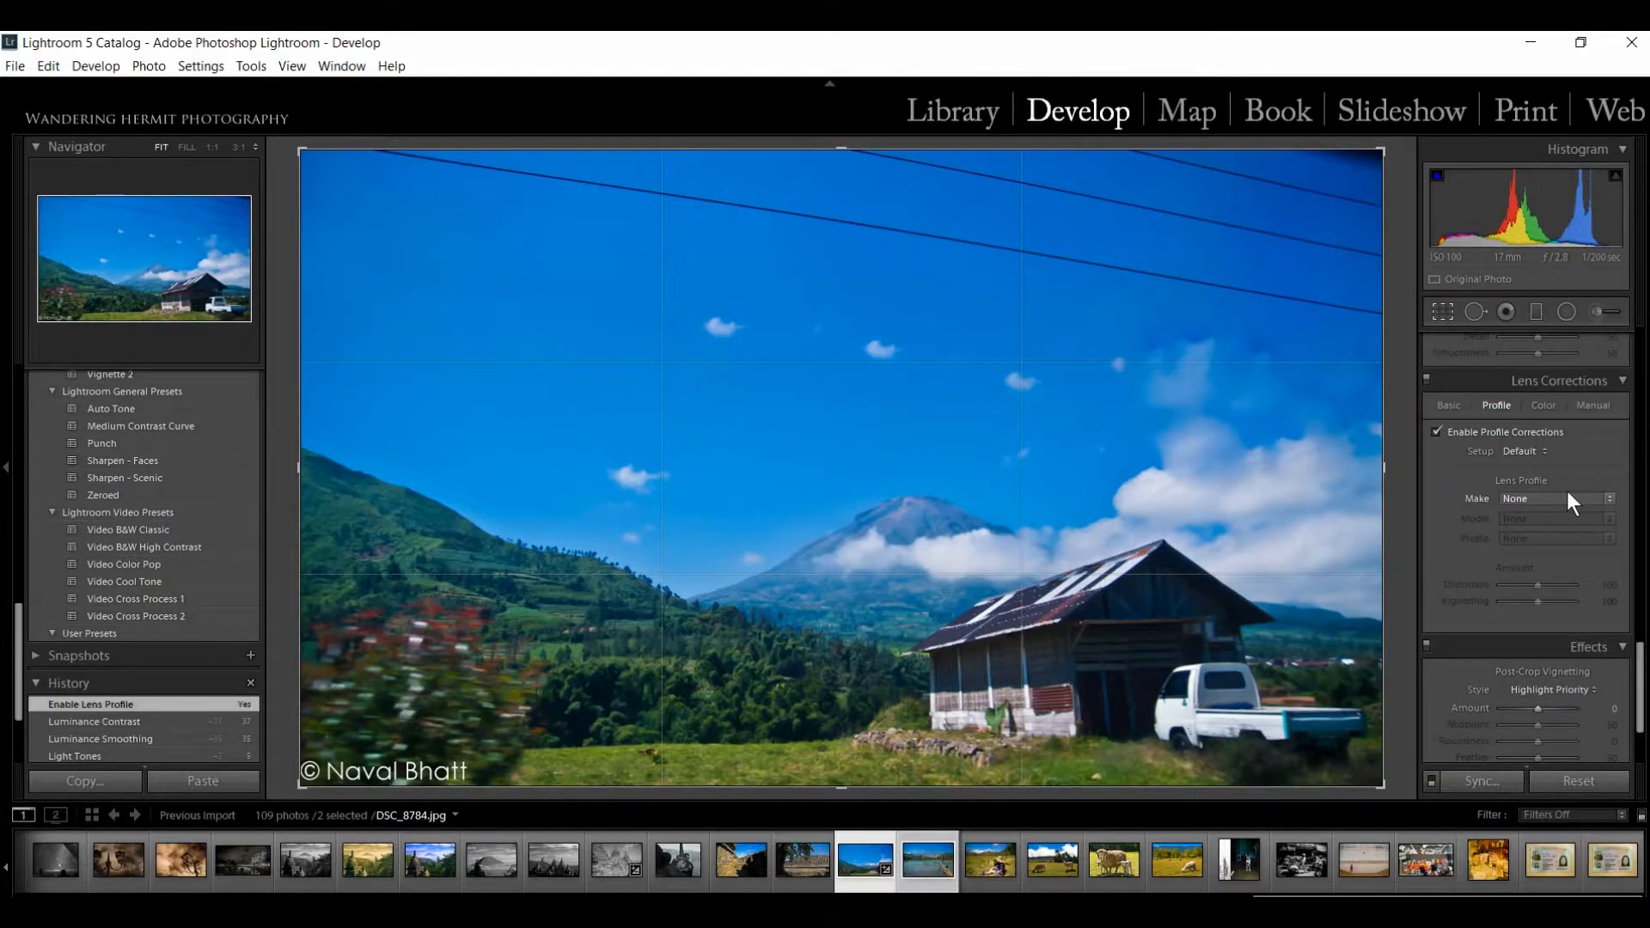
click(1566, 492)
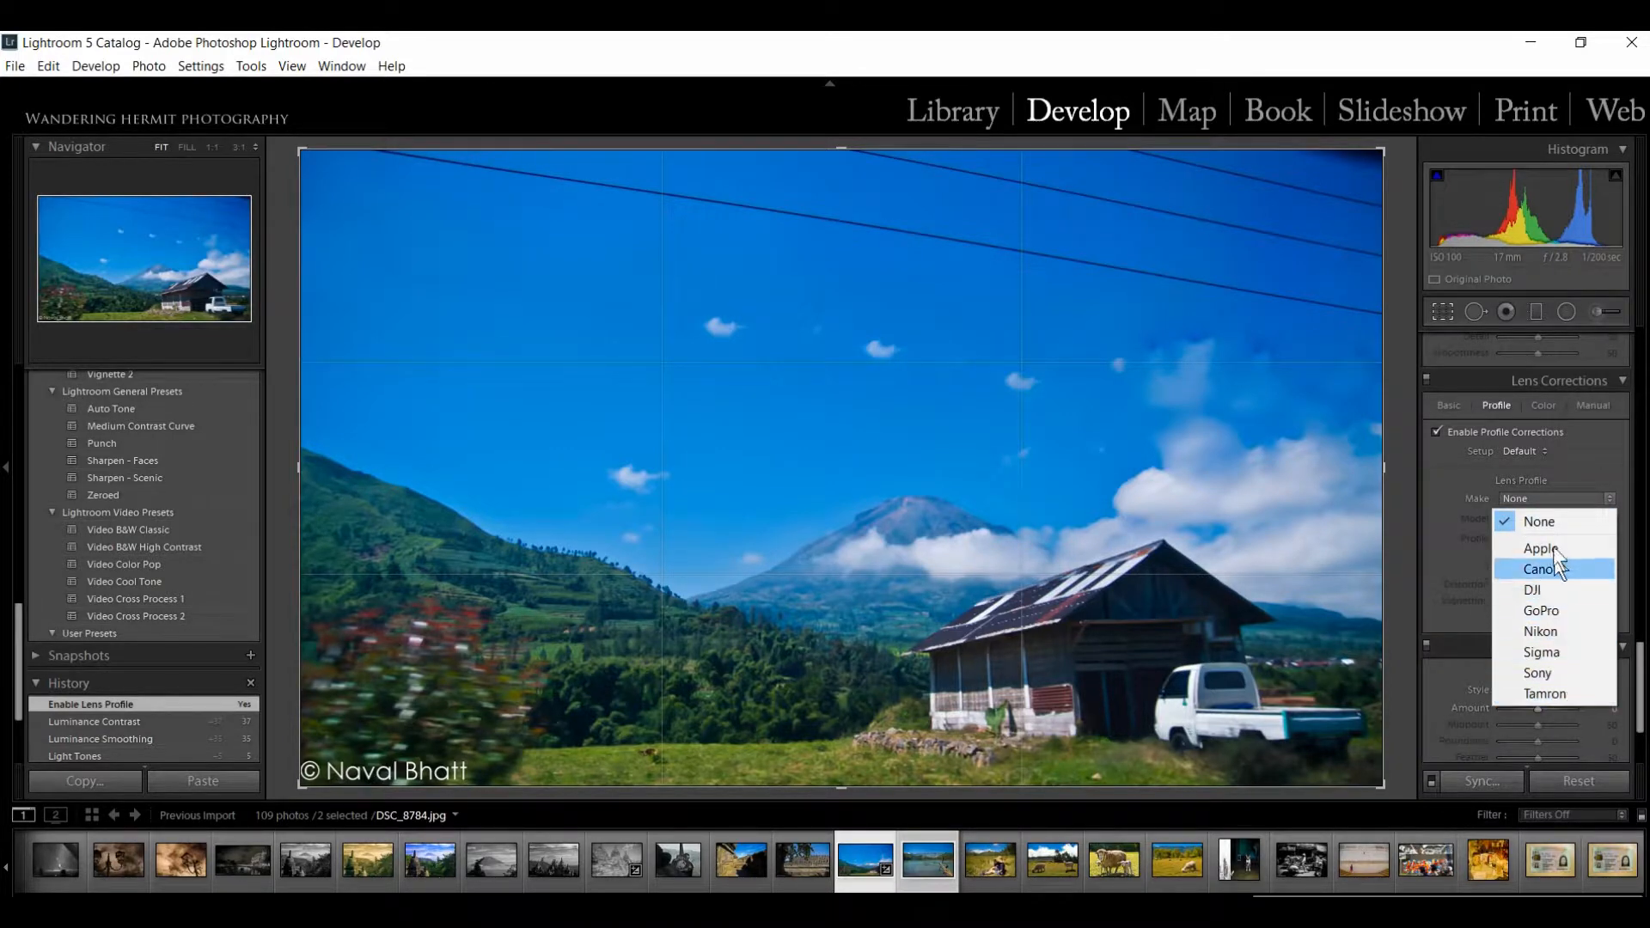
click(1499, 507)
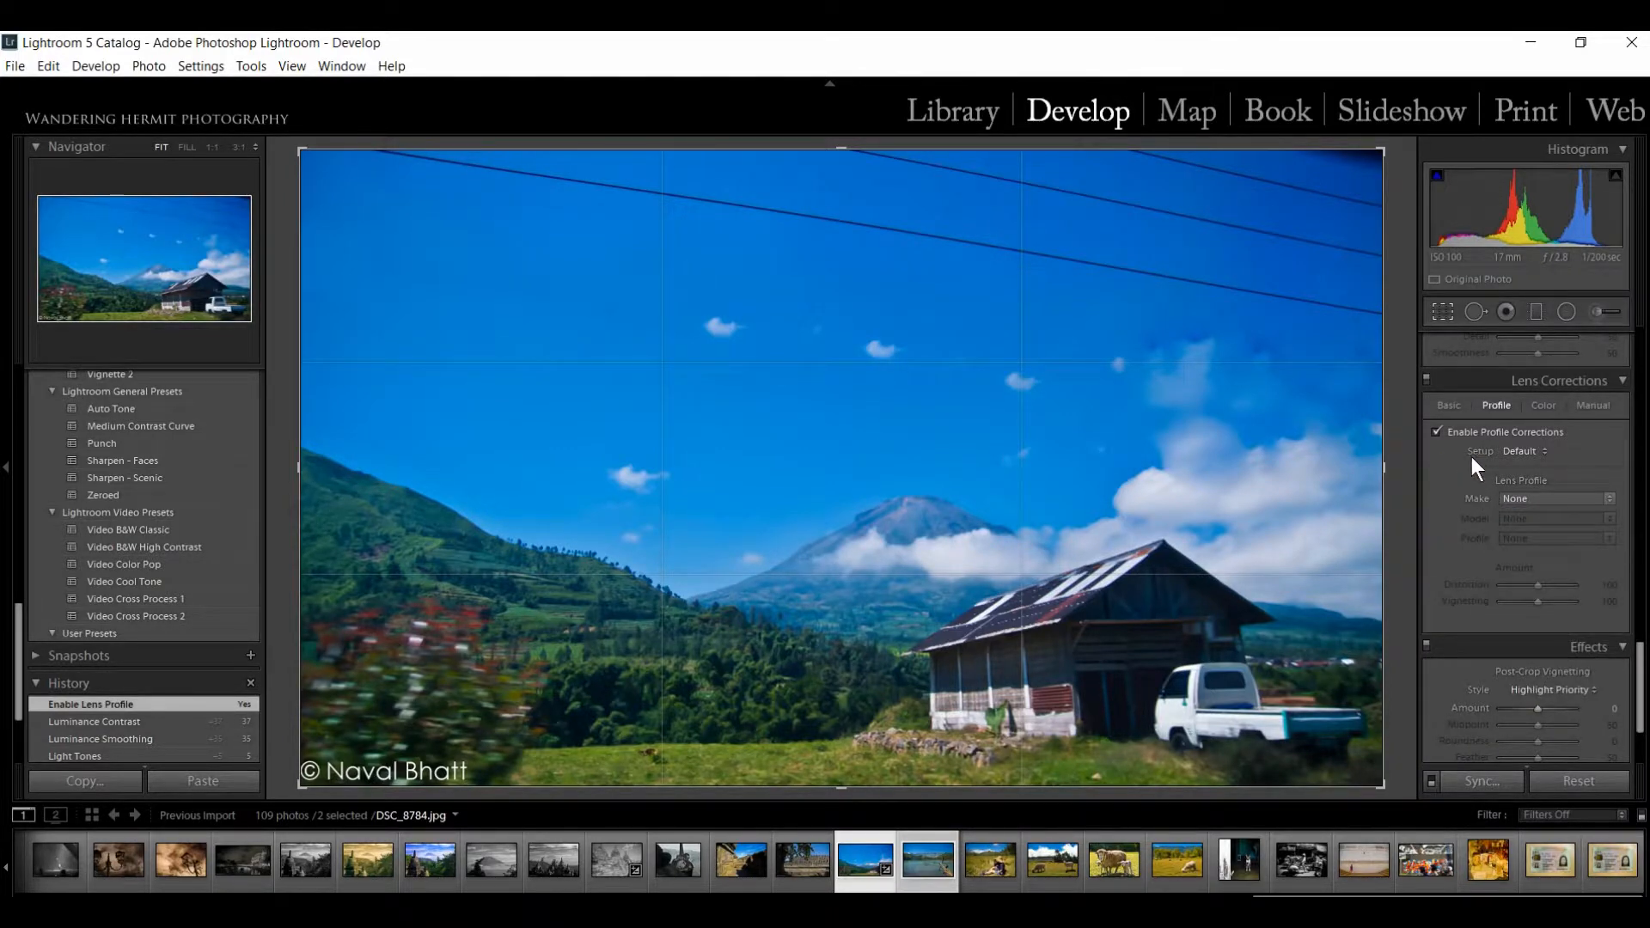
Step: Try Remove Chromatic Aberration and Constrain Crop, and switch off both along with the lens profile corrections
click(1447, 406)
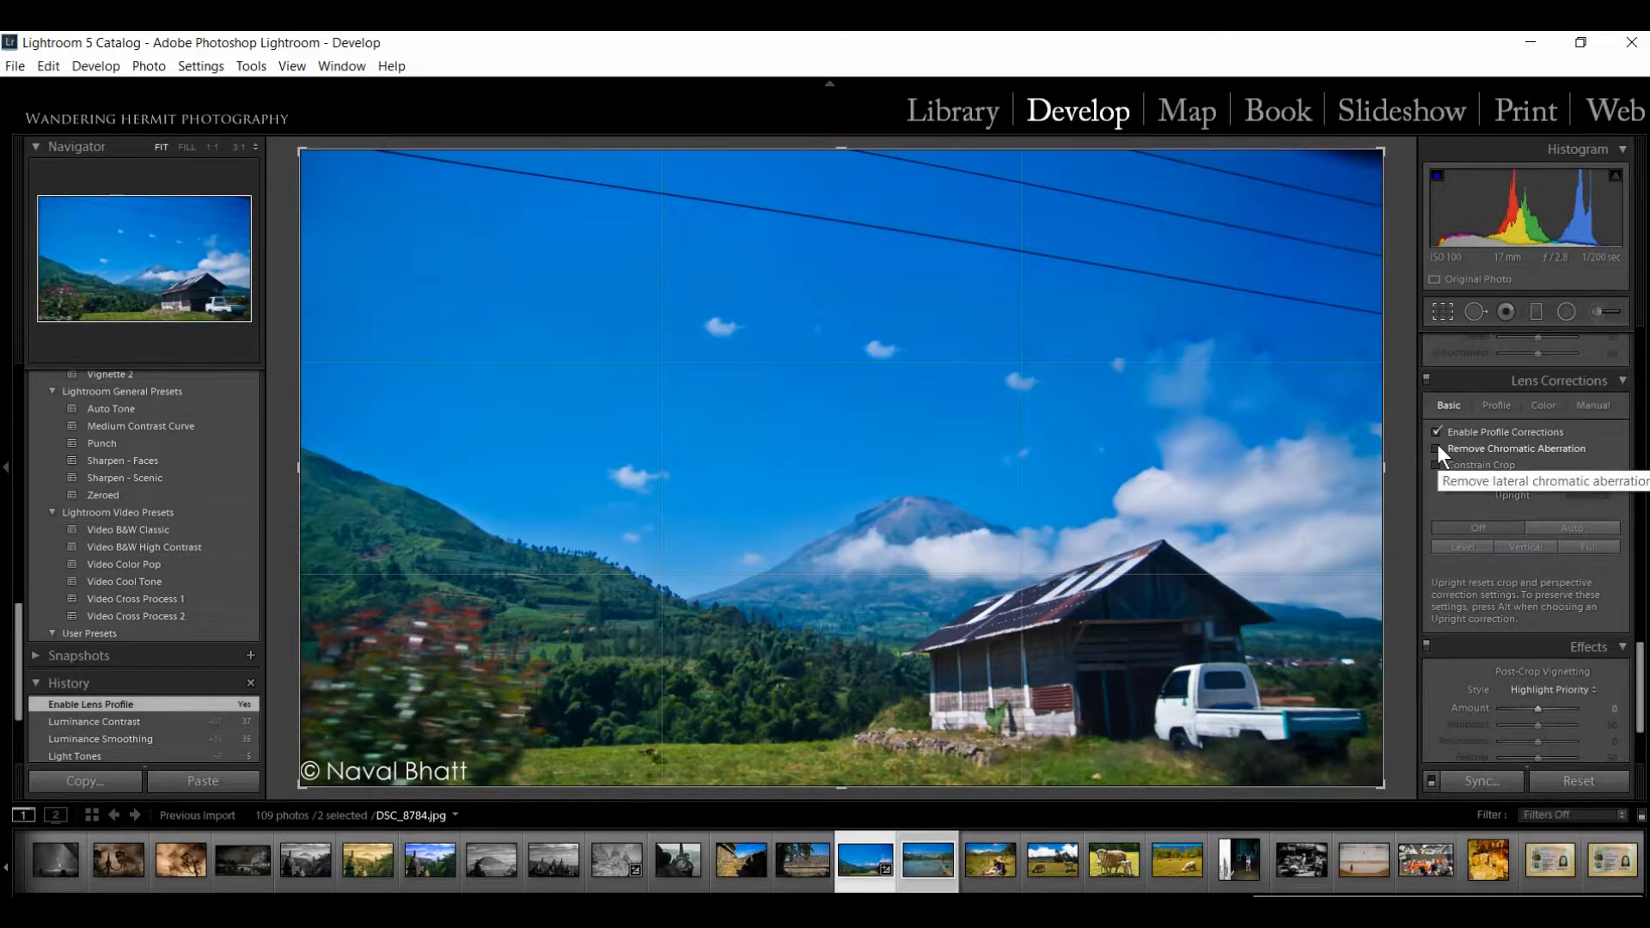
click(1437, 447)
click(1433, 465)
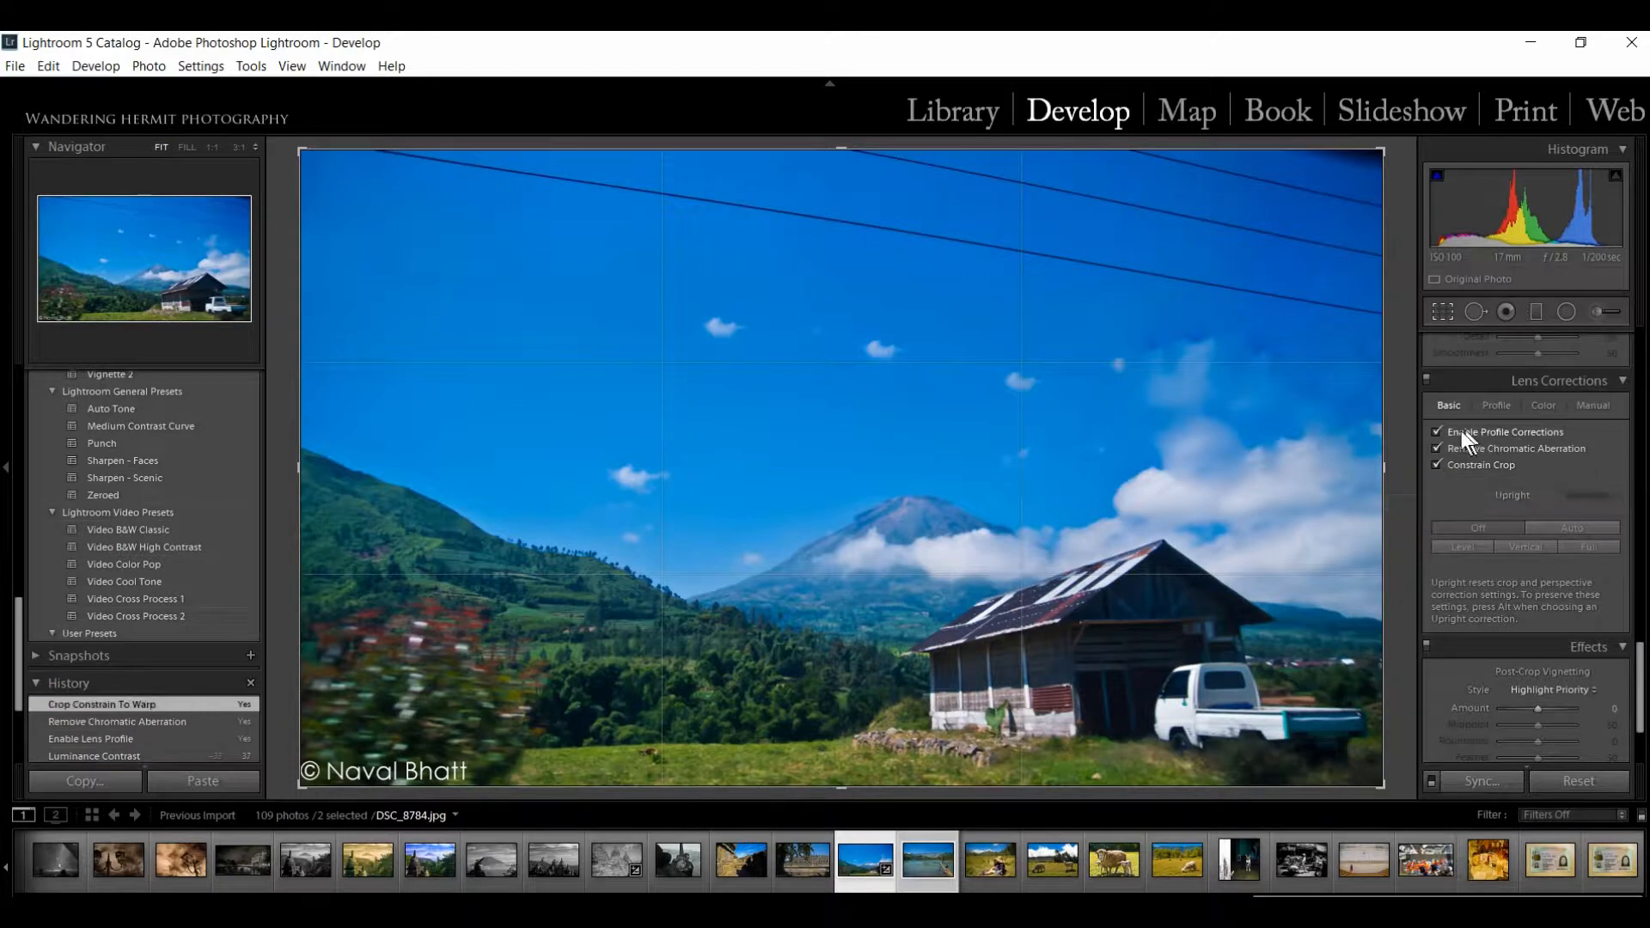
click(1433, 447)
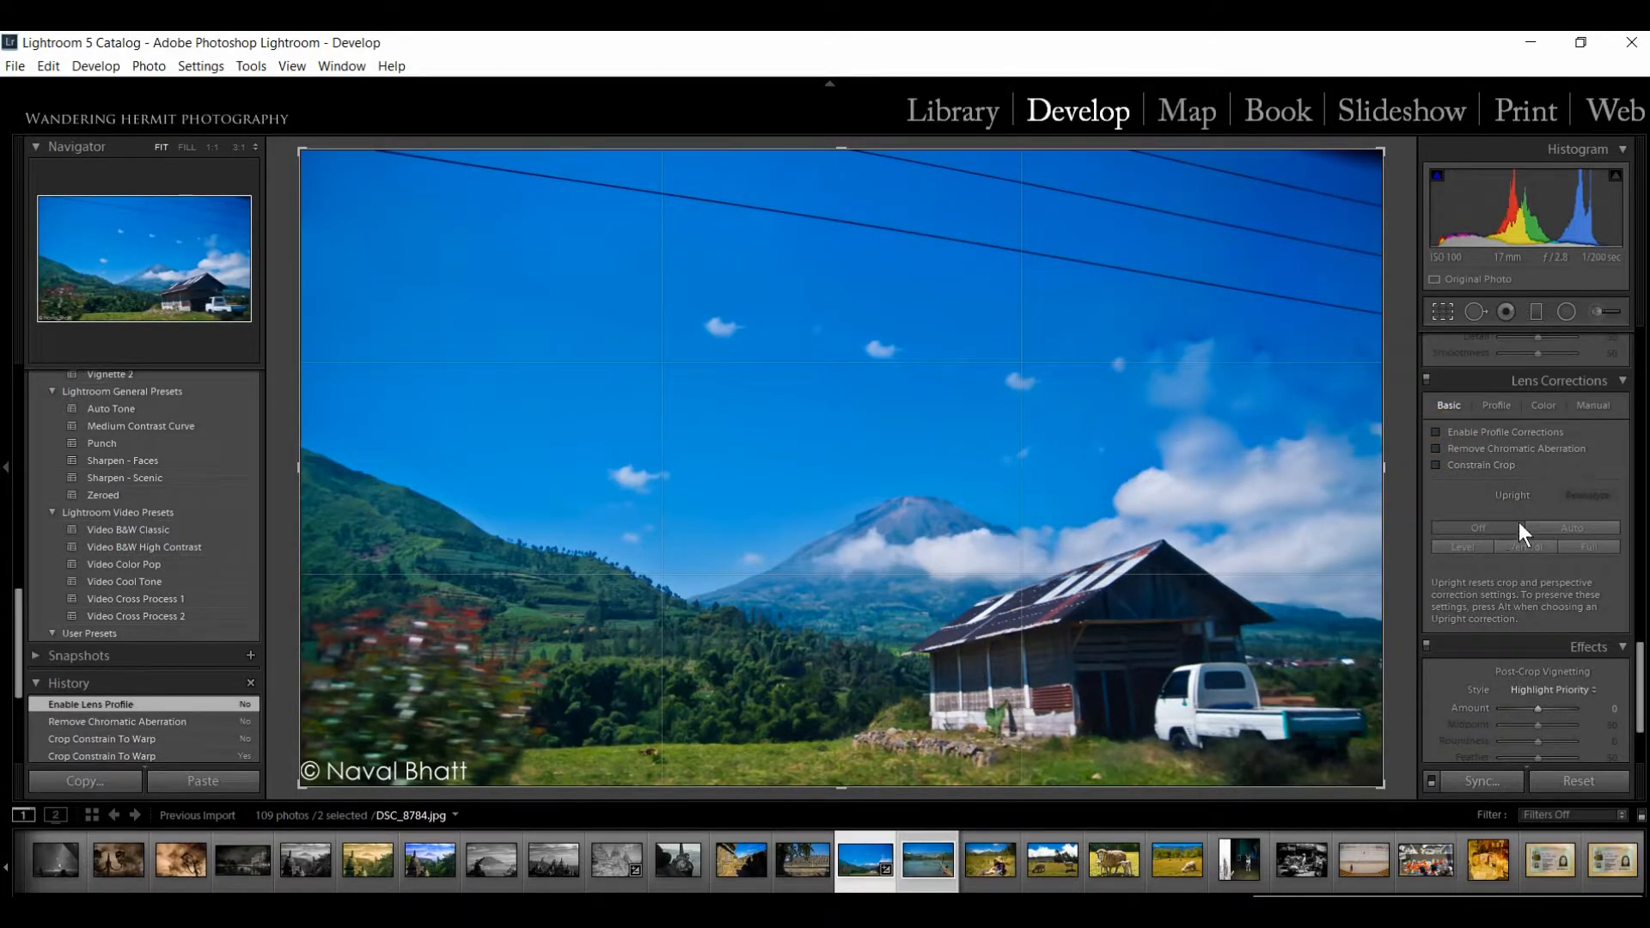
Step: Examine the Effects and Camera Calibration settings, including the available process versions, keeping 2012 (Current)
scroll(1637, 653, down, 2)
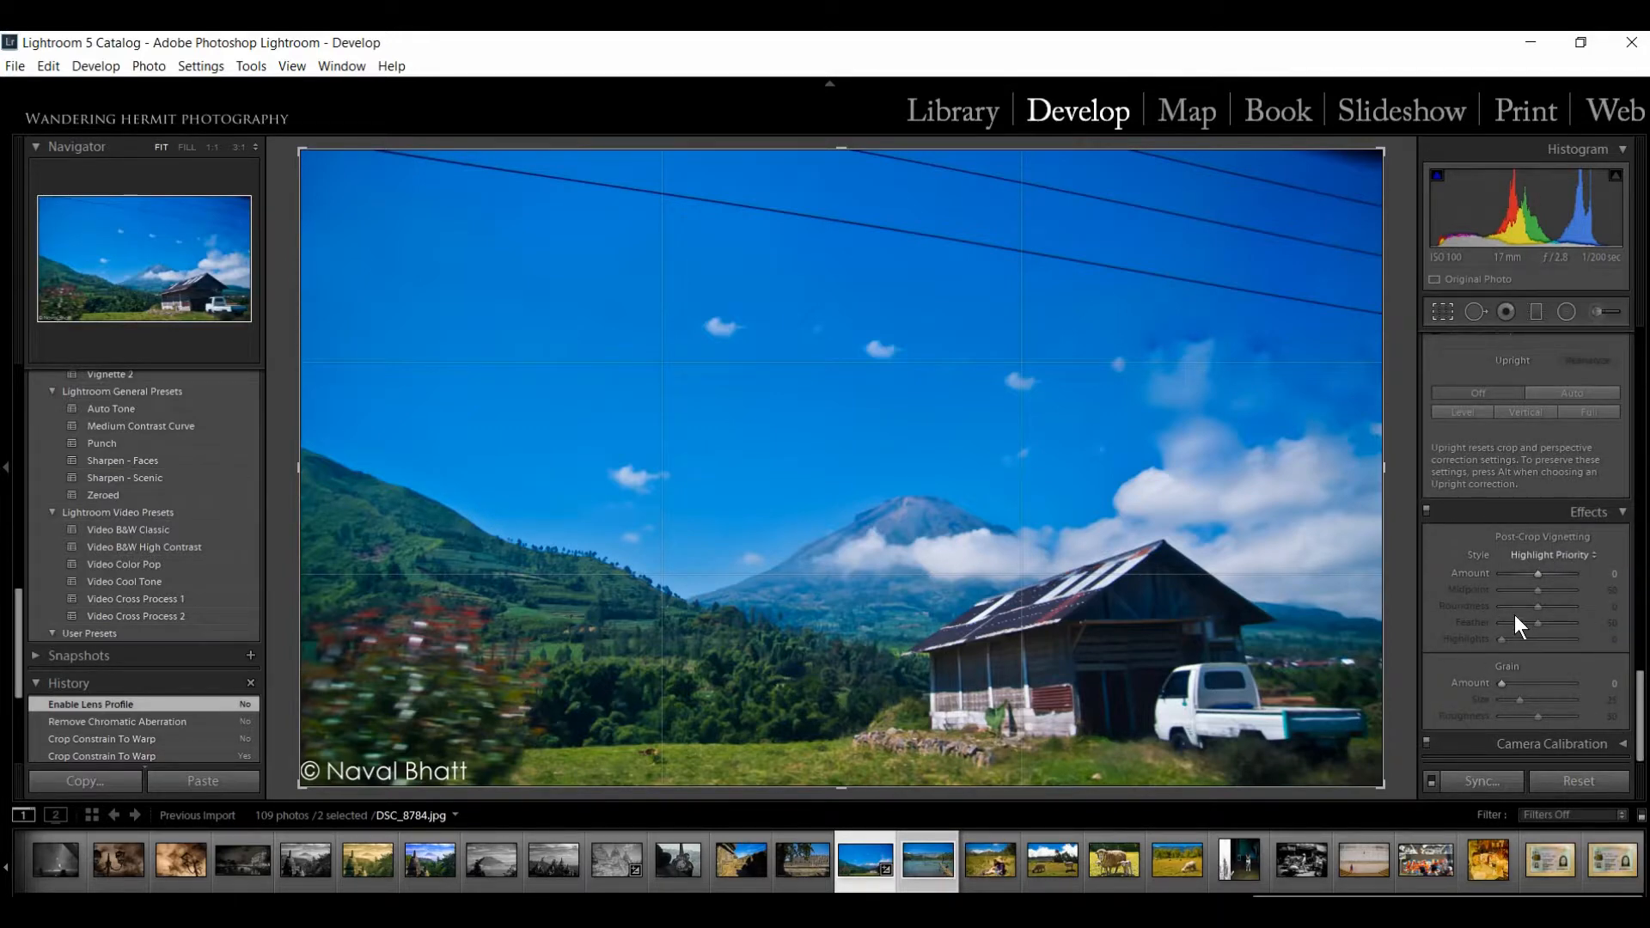
click(1621, 745)
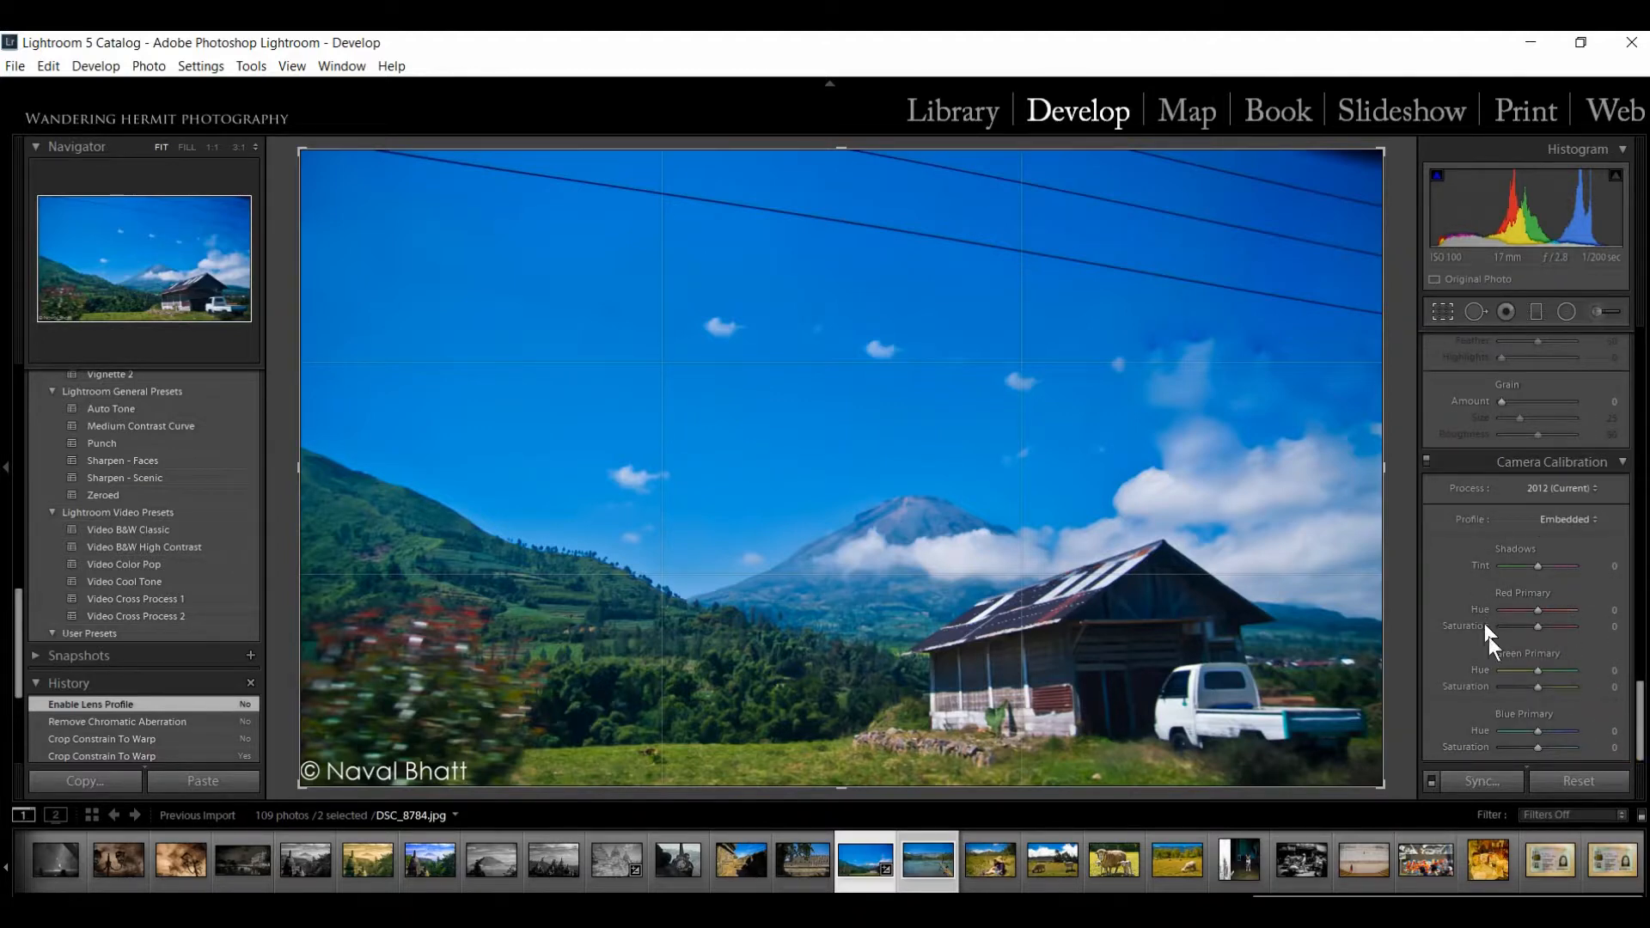
click(1578, 492)
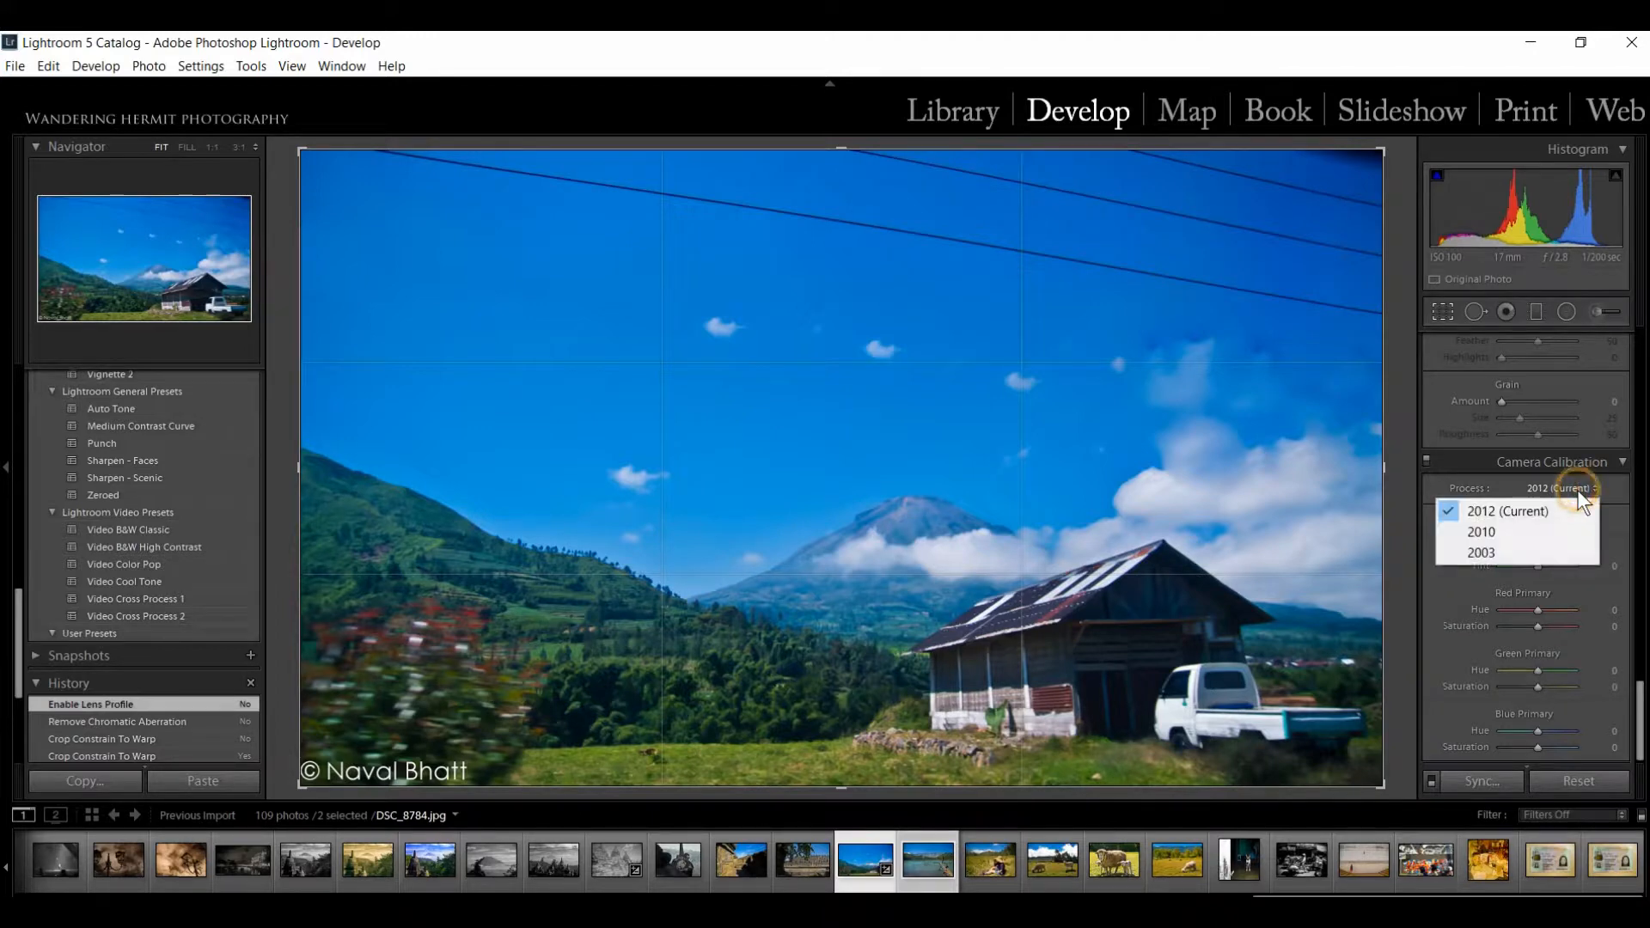
click(1498, 483)
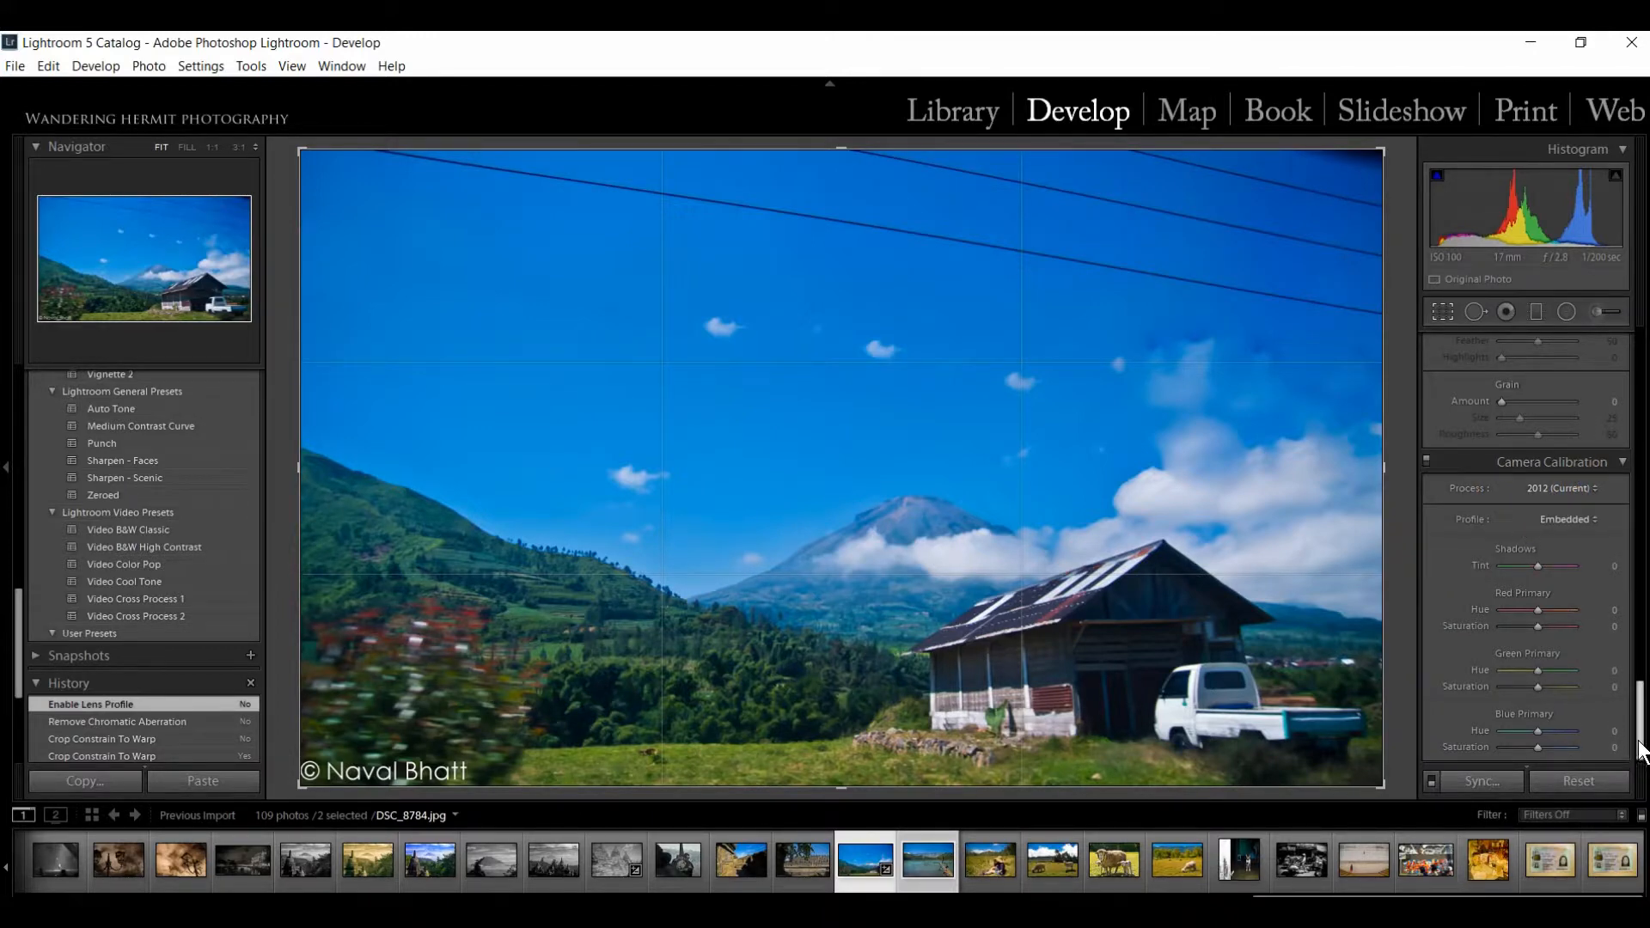
Step: Collapse all seven Lightroom preset groups, from B&W Filter Presets through Video Presets
drag(1639, 730, 1639, 360)
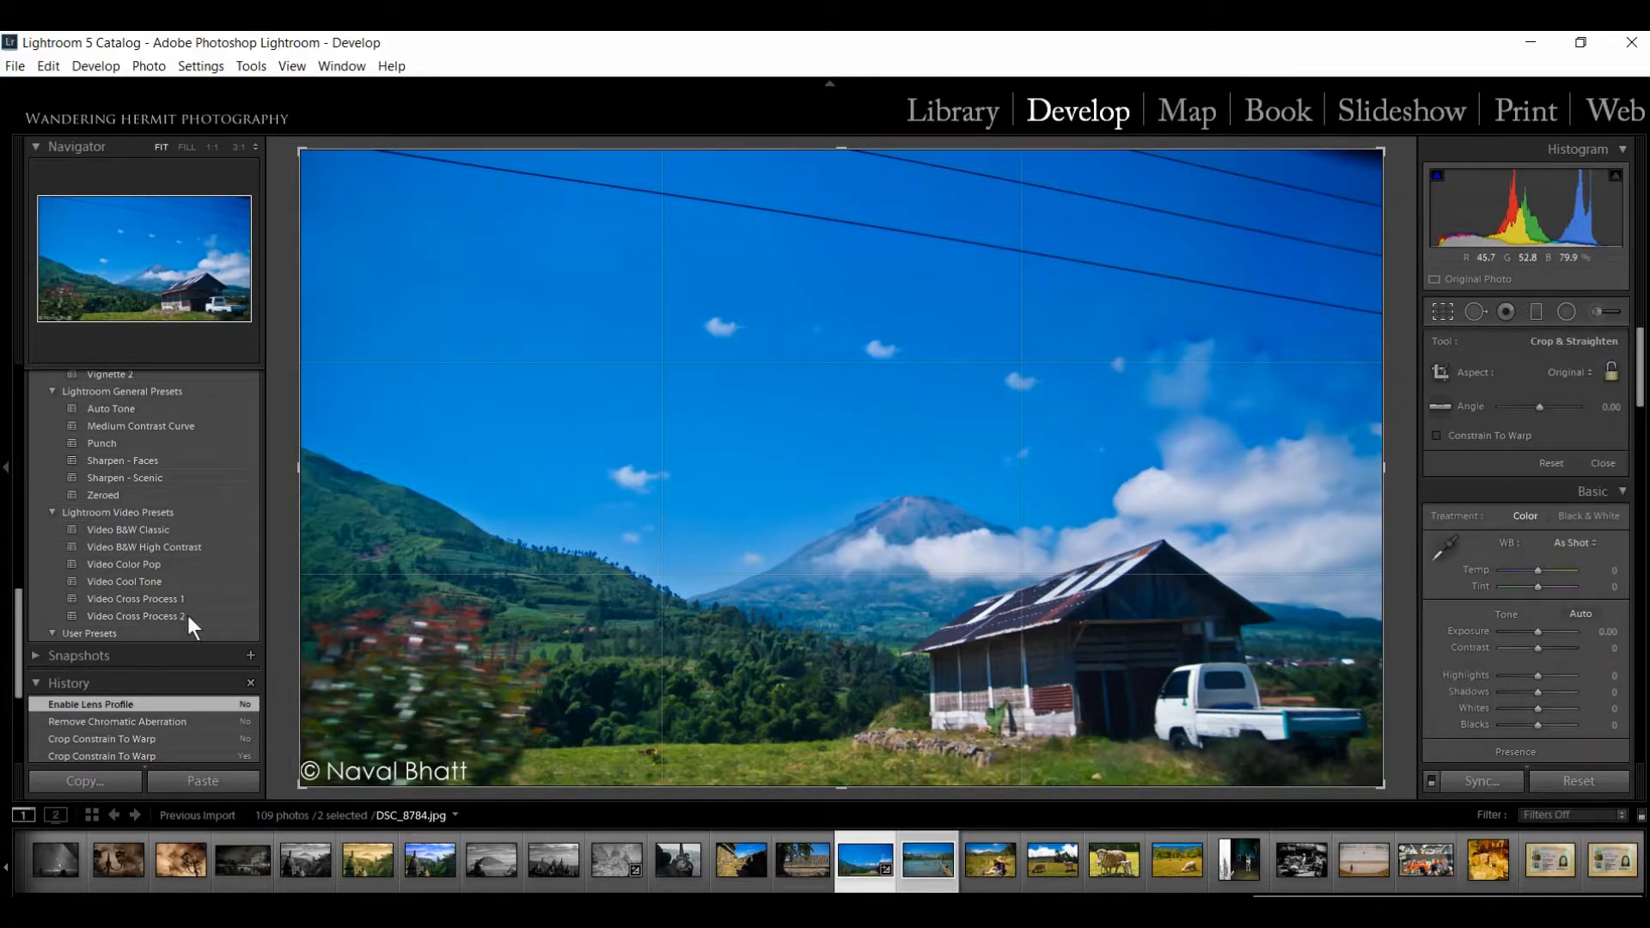
scroll(194, 601, up, 10)
scroll(195, 592, up, 1)
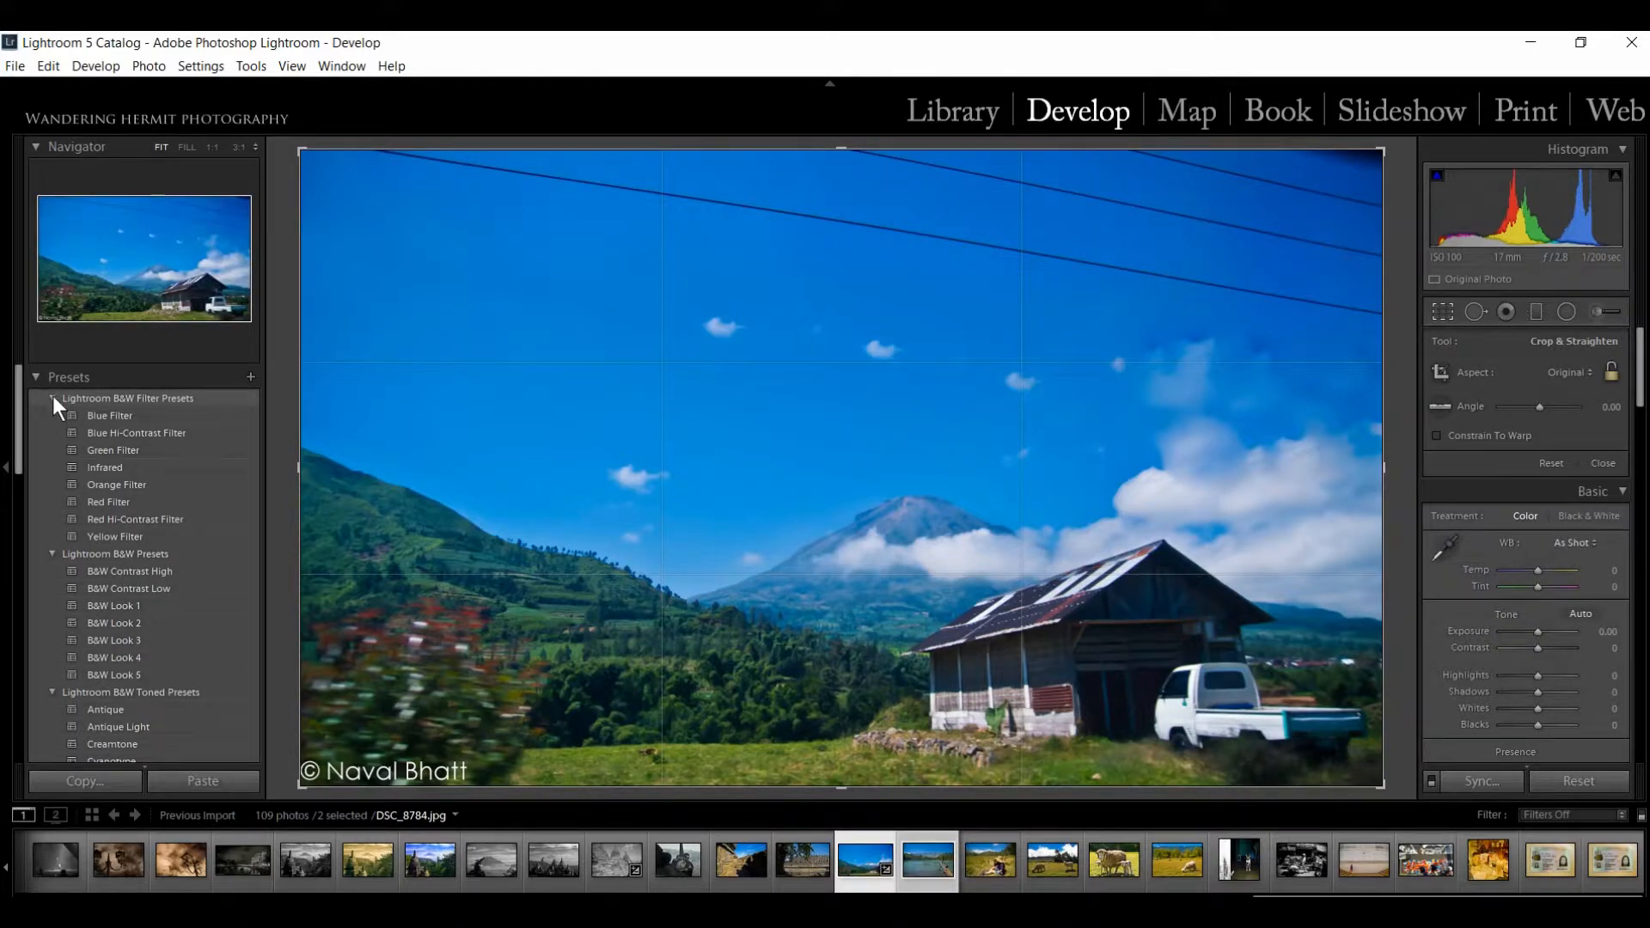
click(53, 397)
click(53, 415)
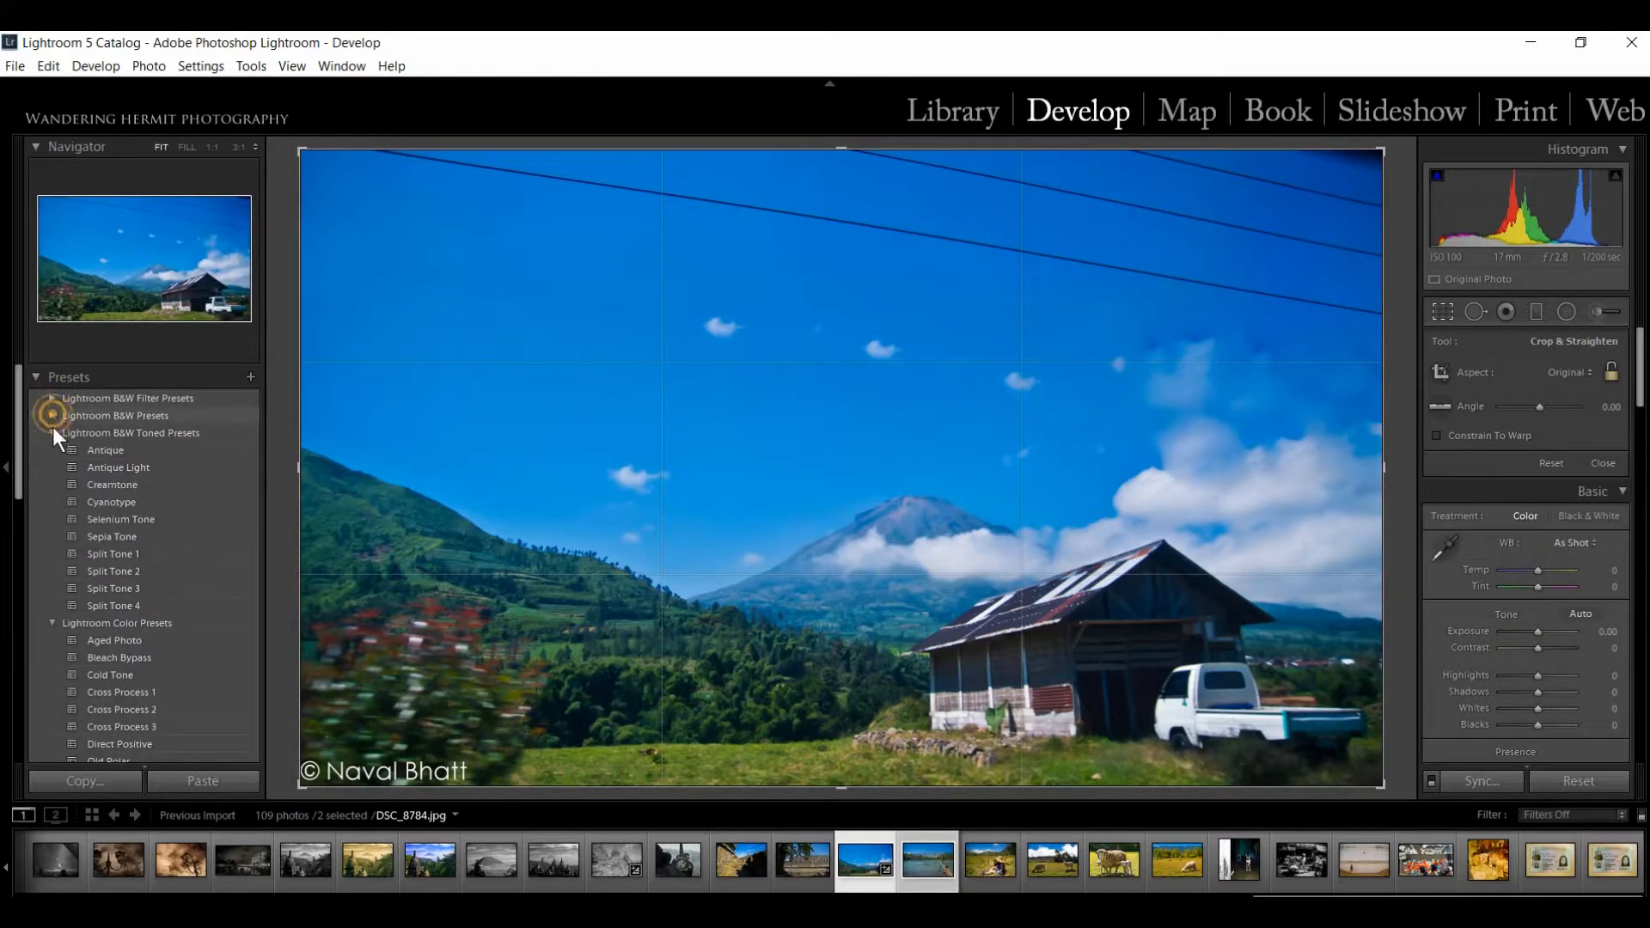
click(53, 432)
click(52, 450)
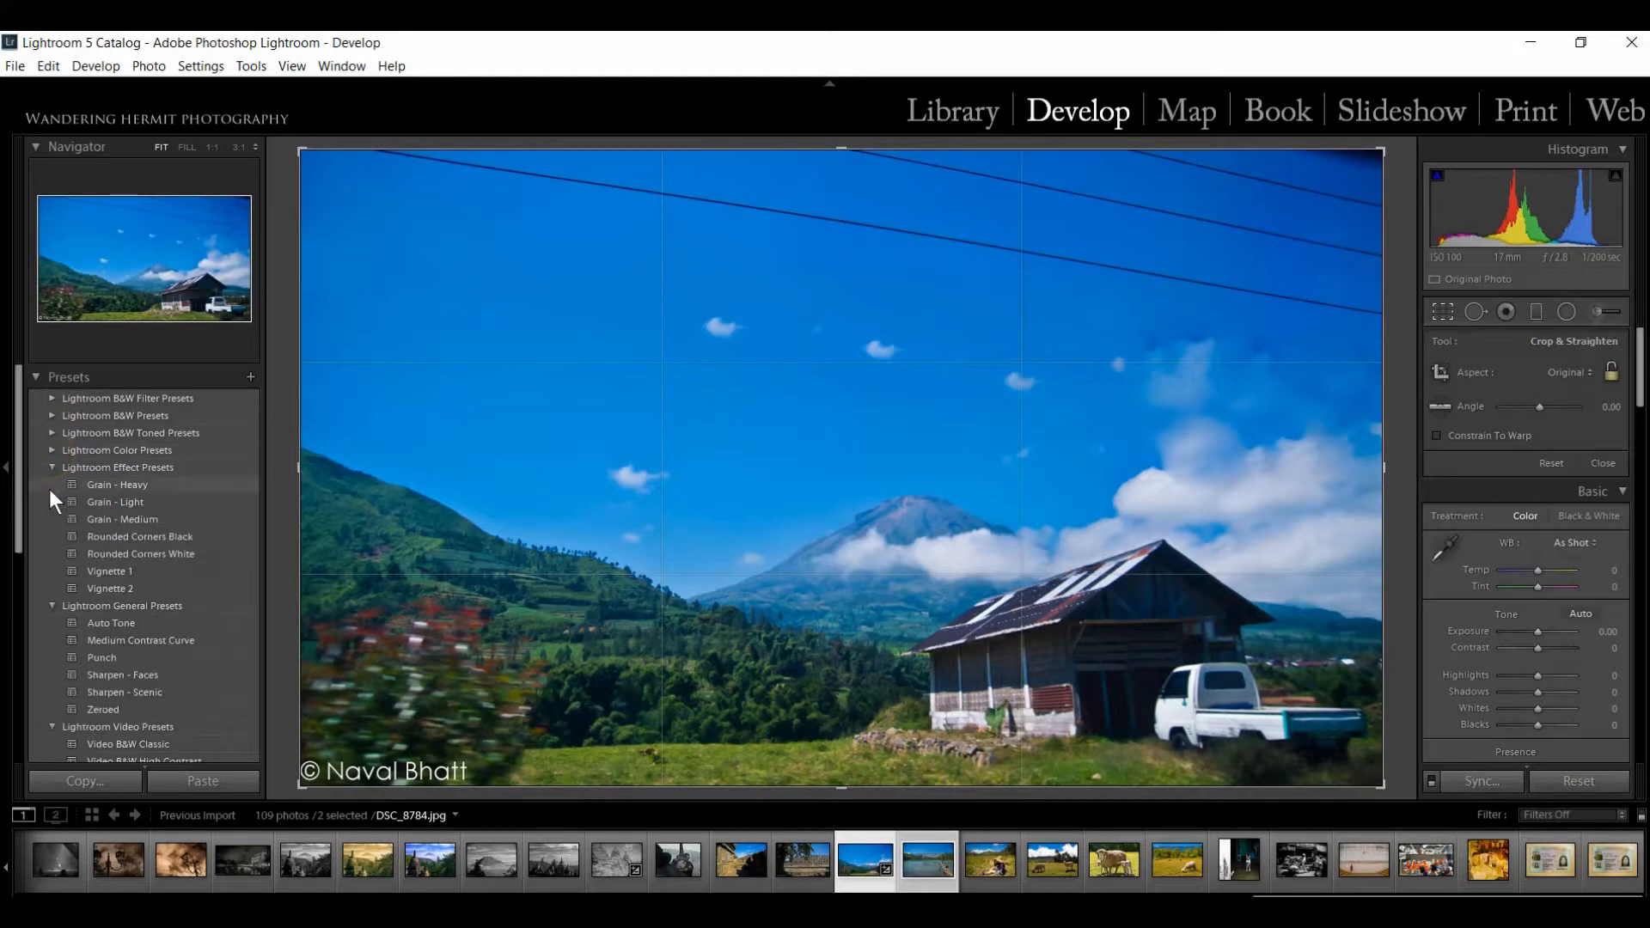
click(49, 468)
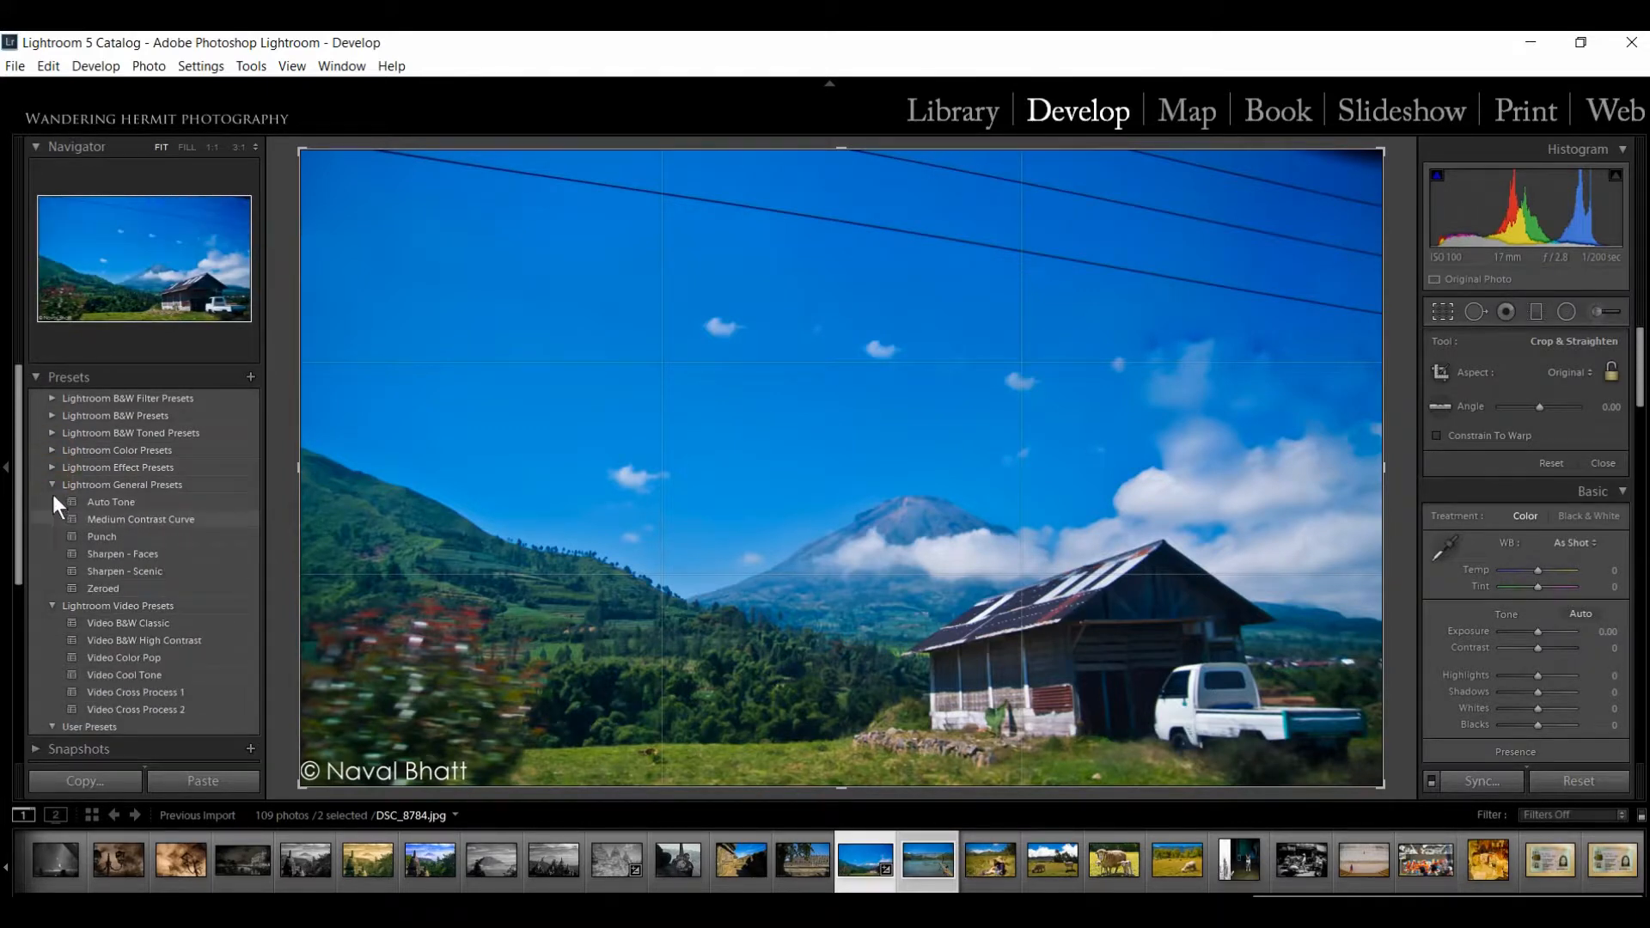
click(53, 485)
click(53, 501)
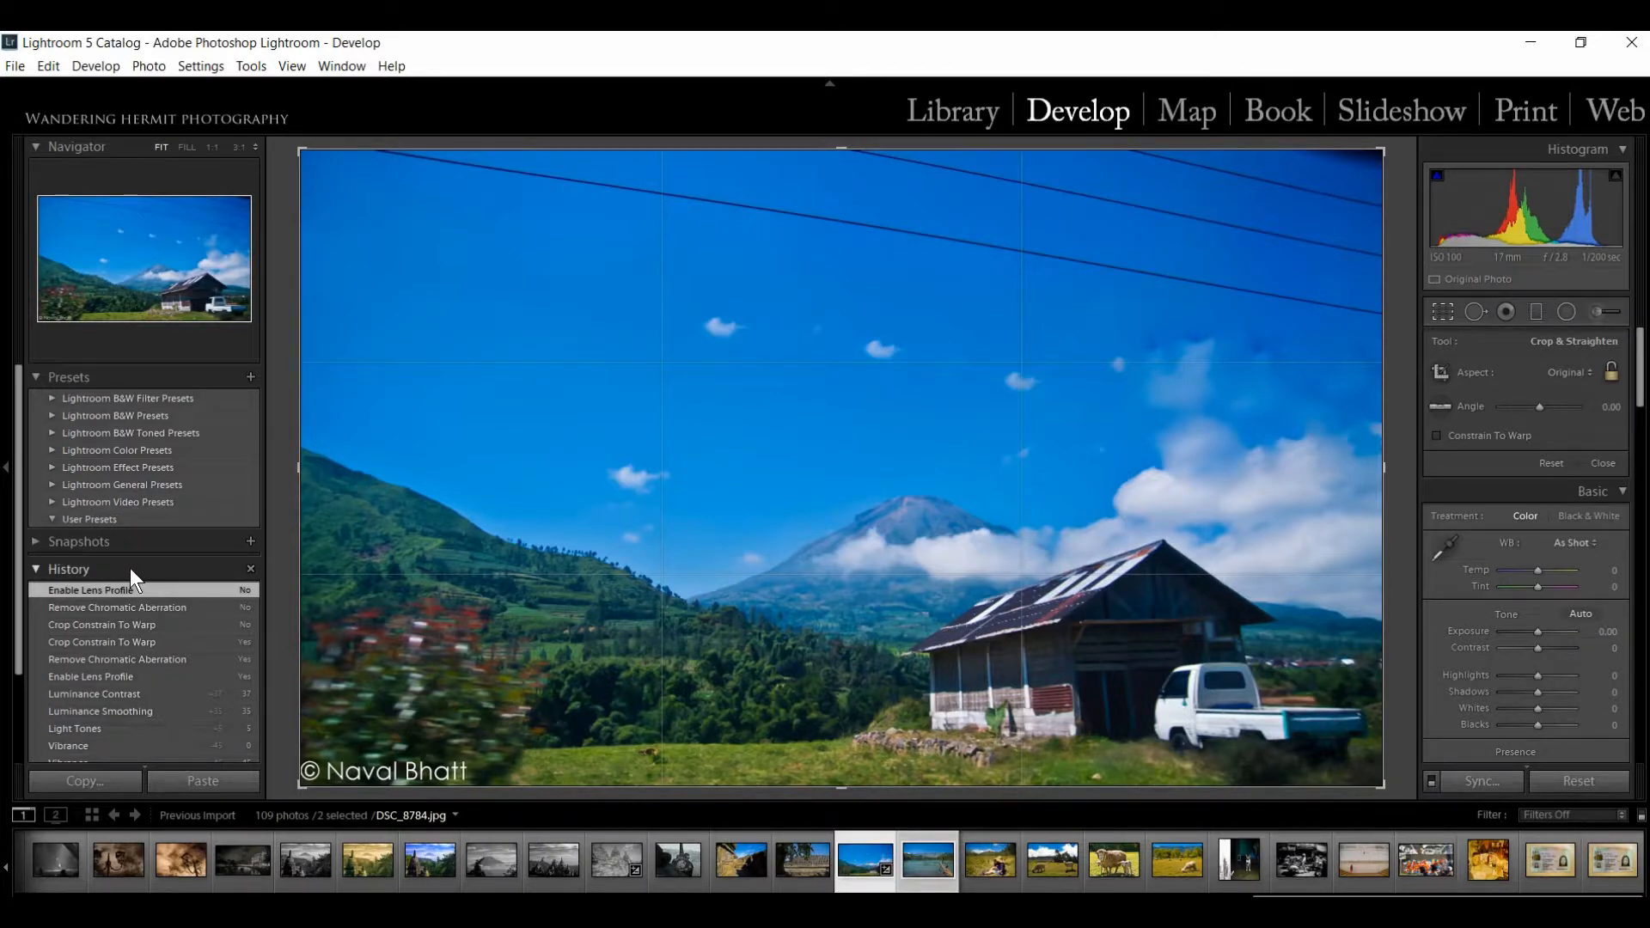
Step: Expand the Snapshots and Collections sections and review the photo's edit history
click(36, 538)
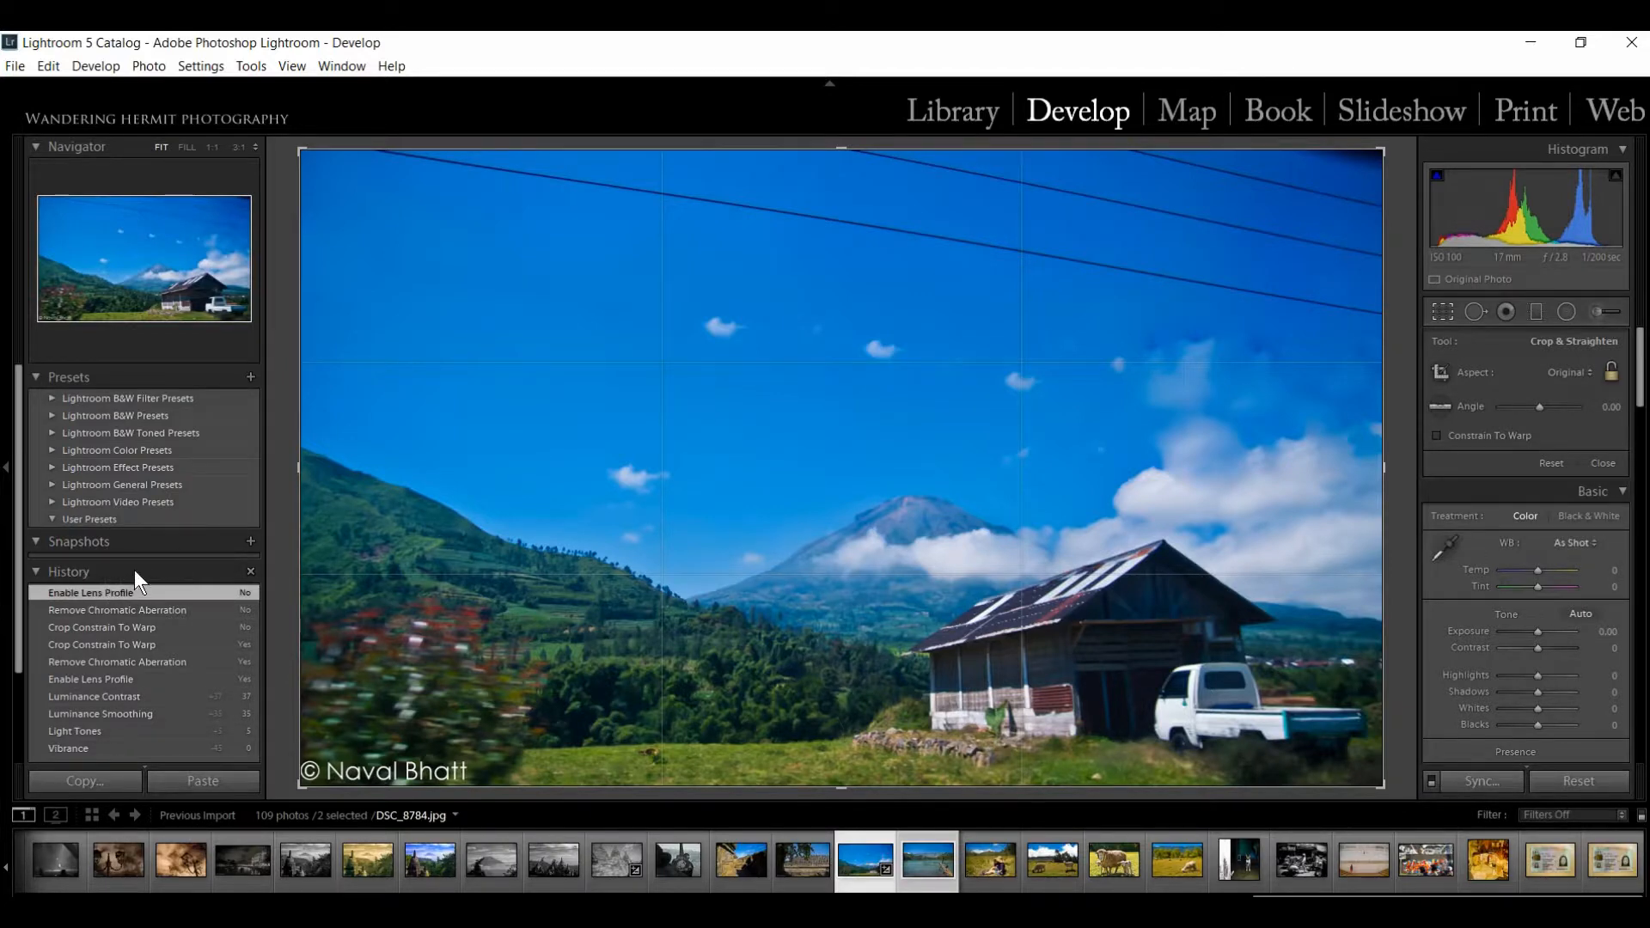
scroll(135, 574, down, 3)
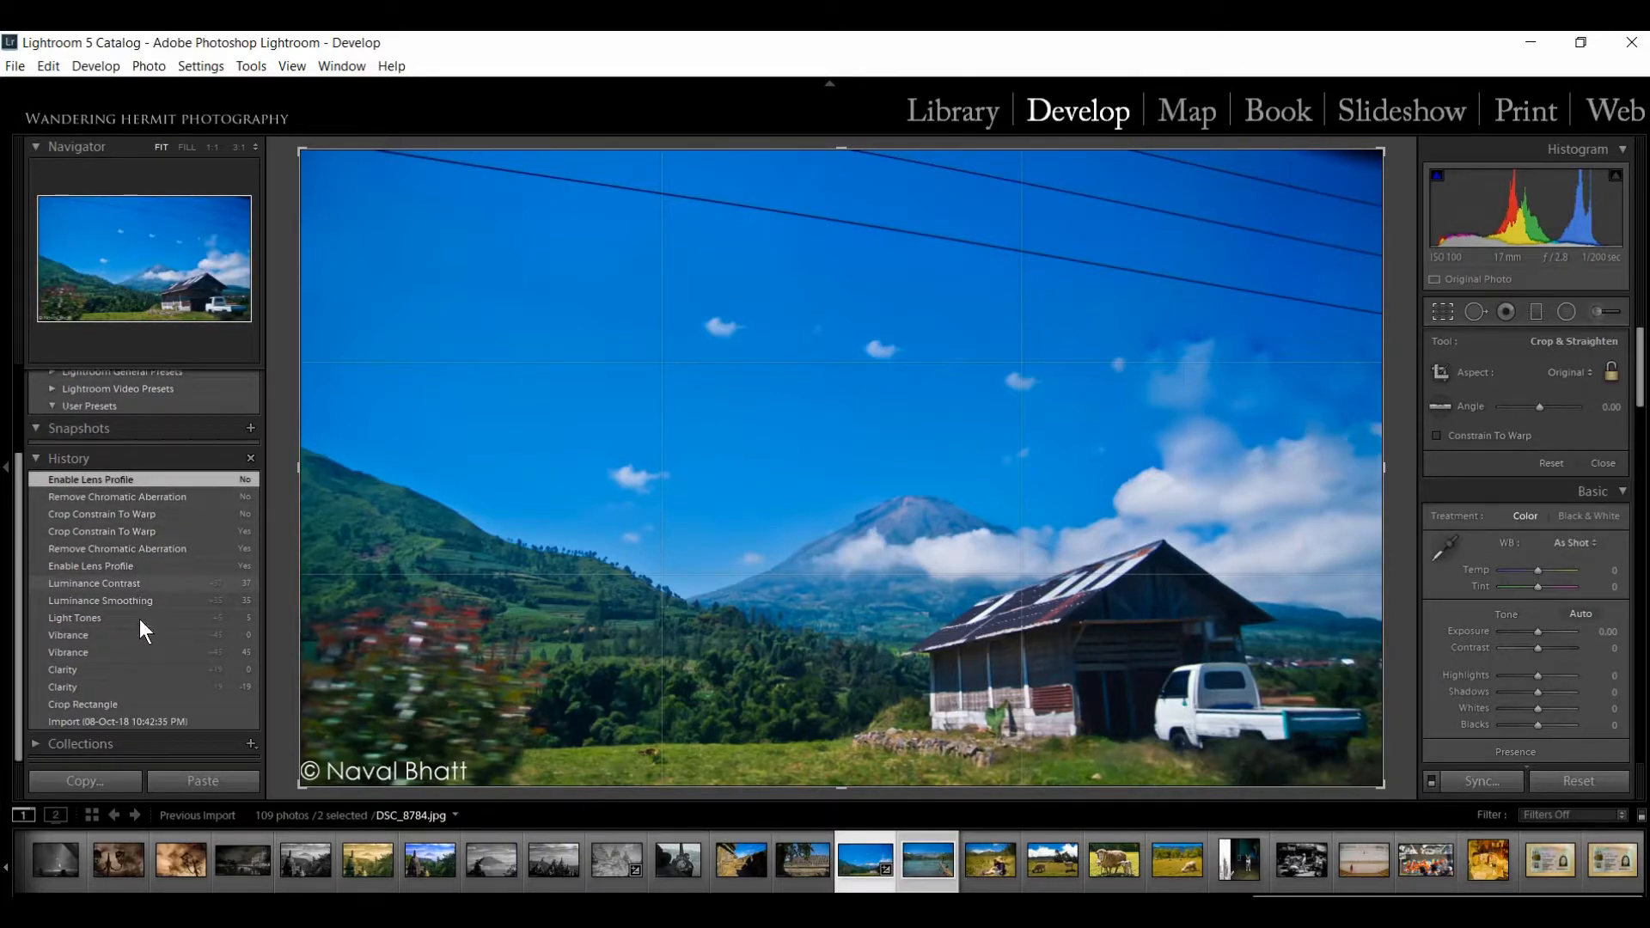
click(32, 743)
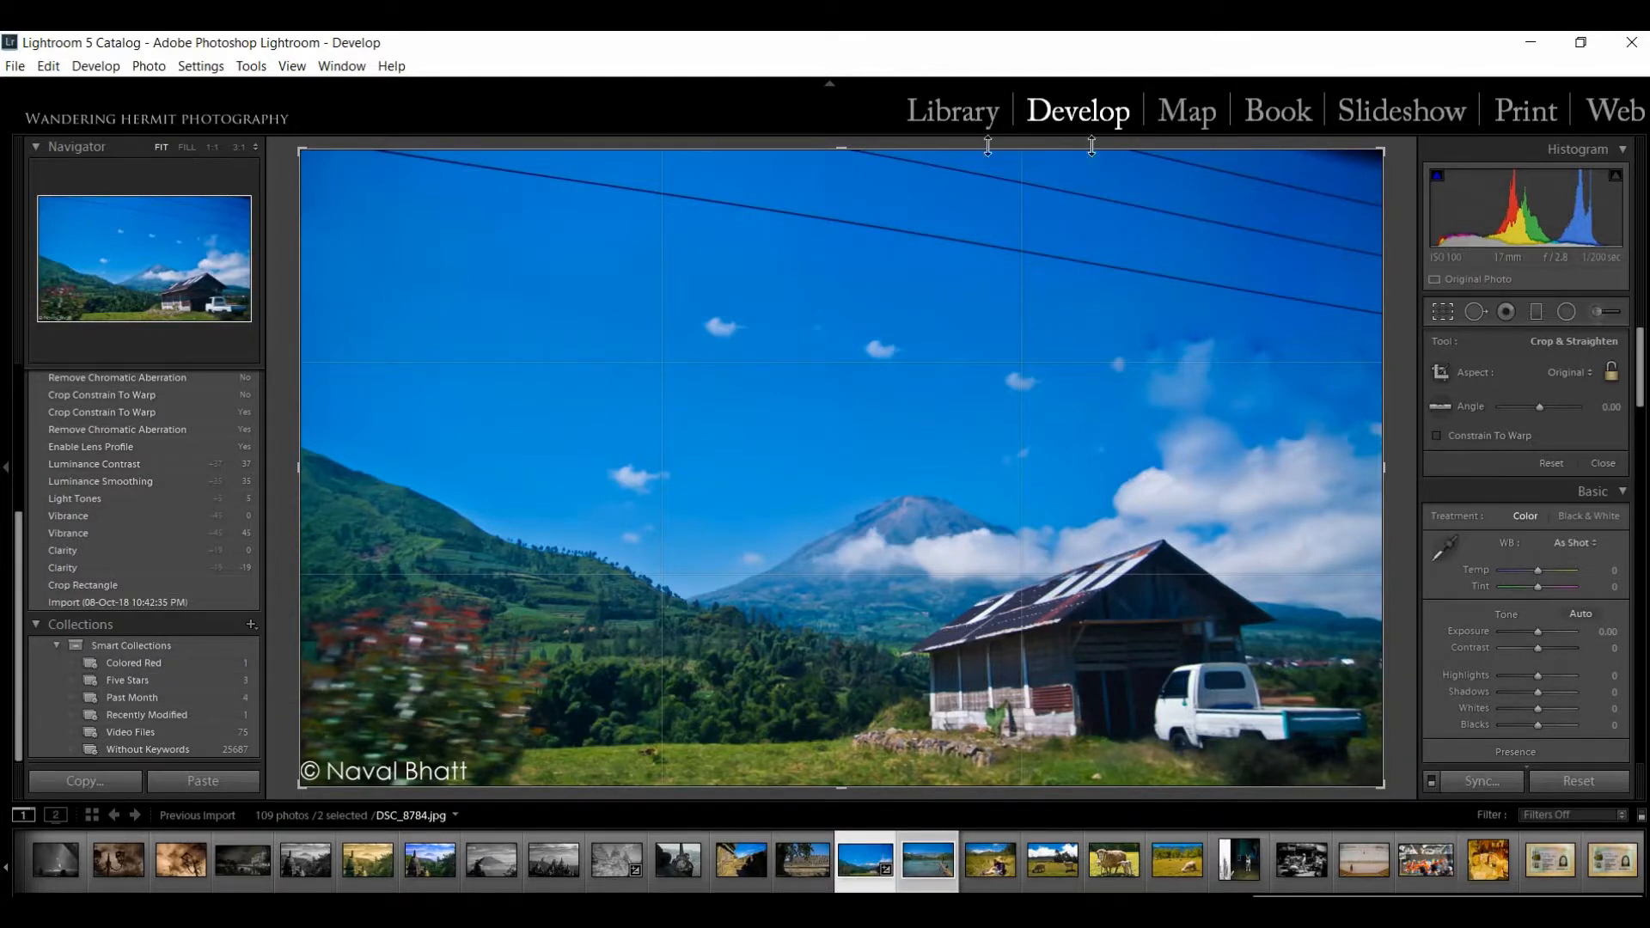
Step: Visit the Map module, dismissing its notice, and look back through the page spreads in the Book module
click(1190, 111)
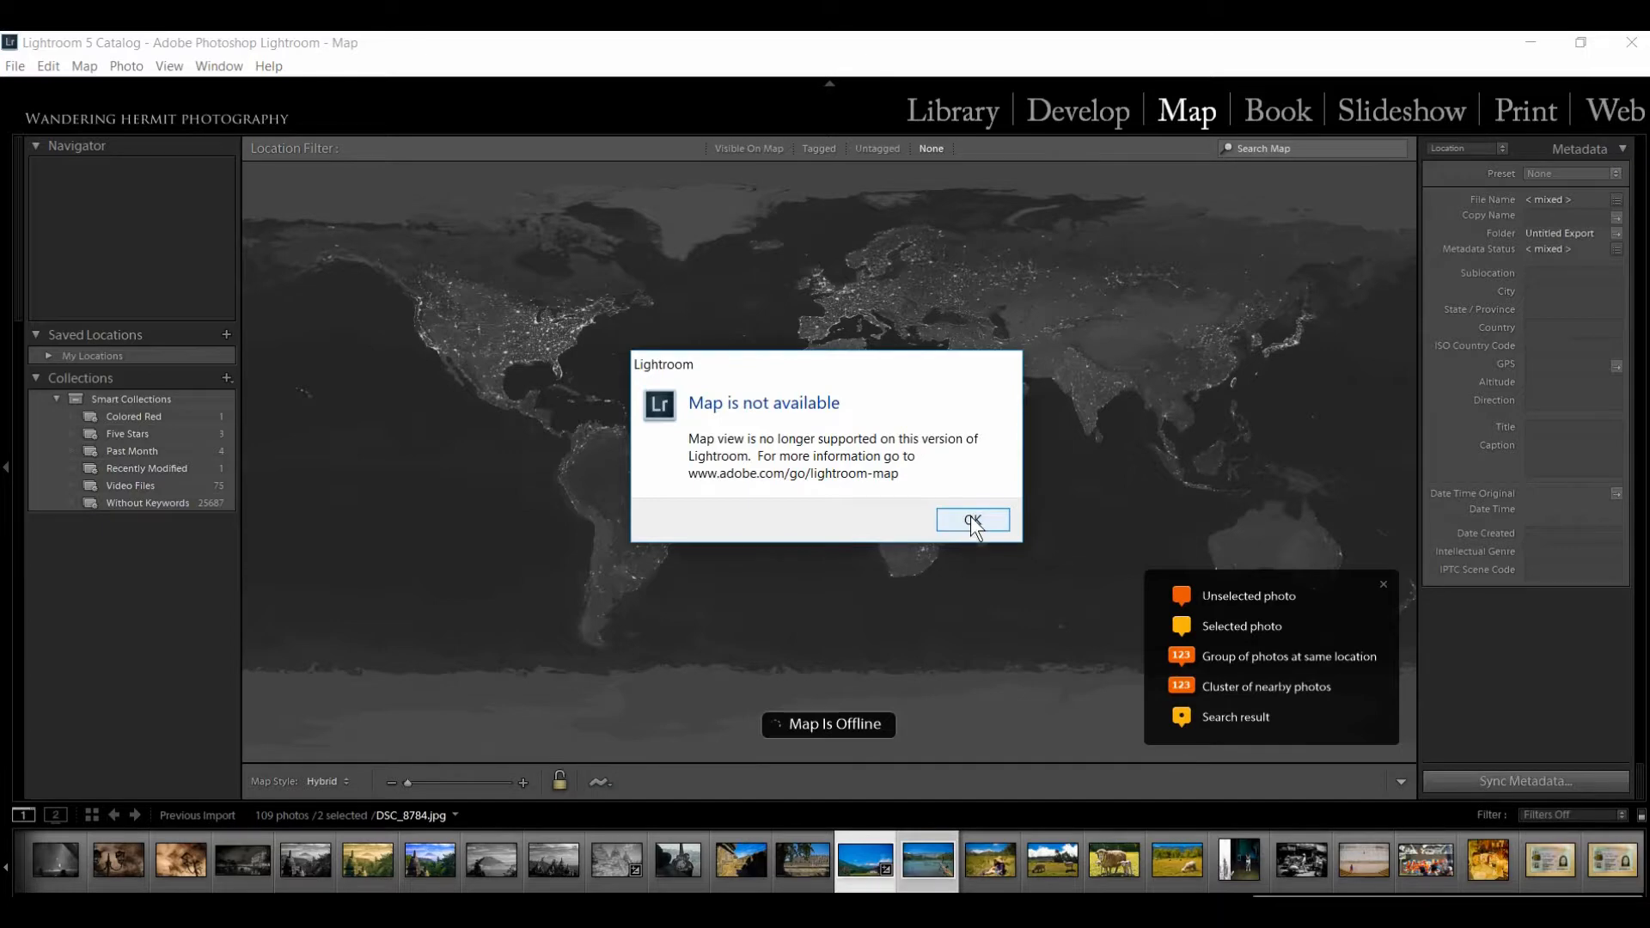
click(970, 520)
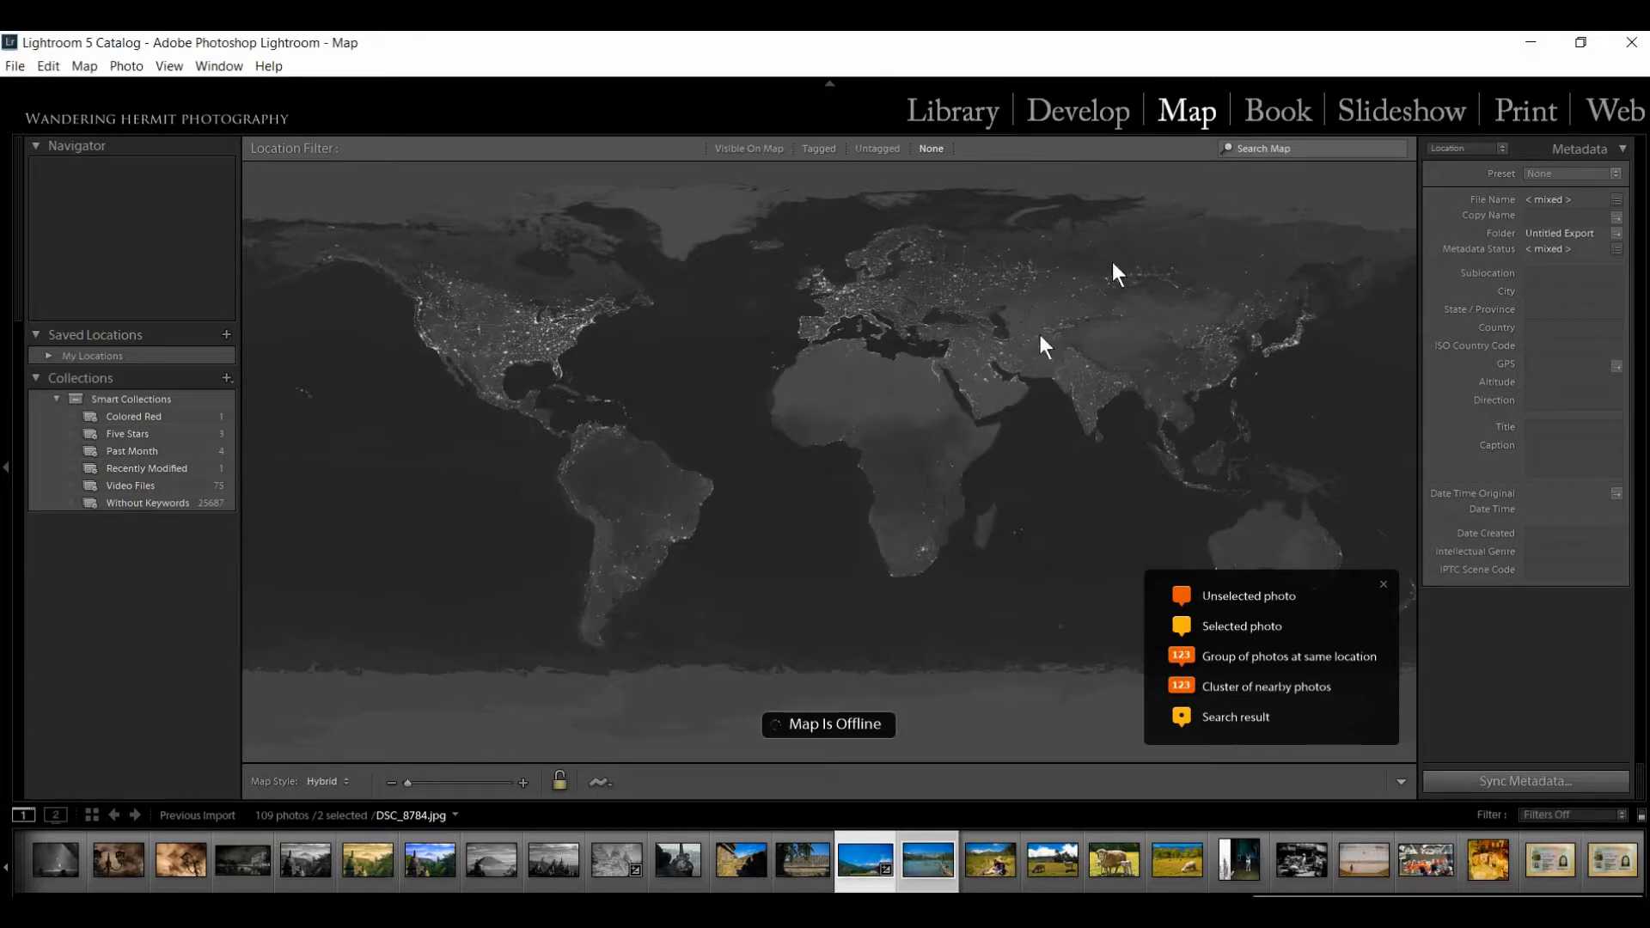
click(1272, 116)
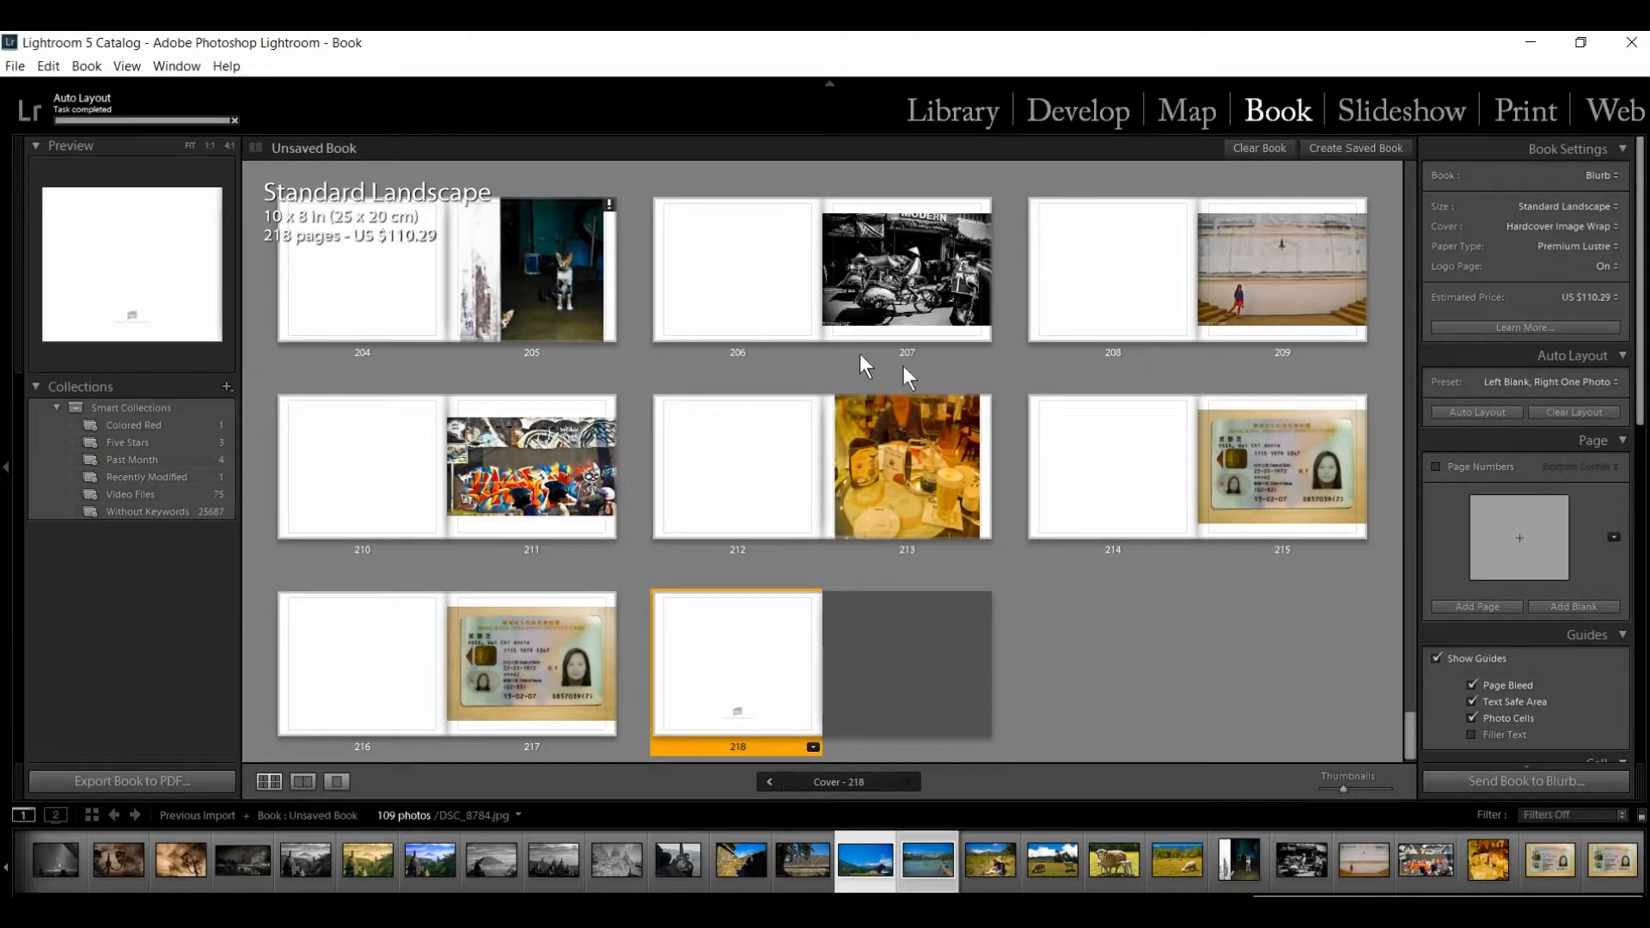
scroll(777, 476, up, 10)
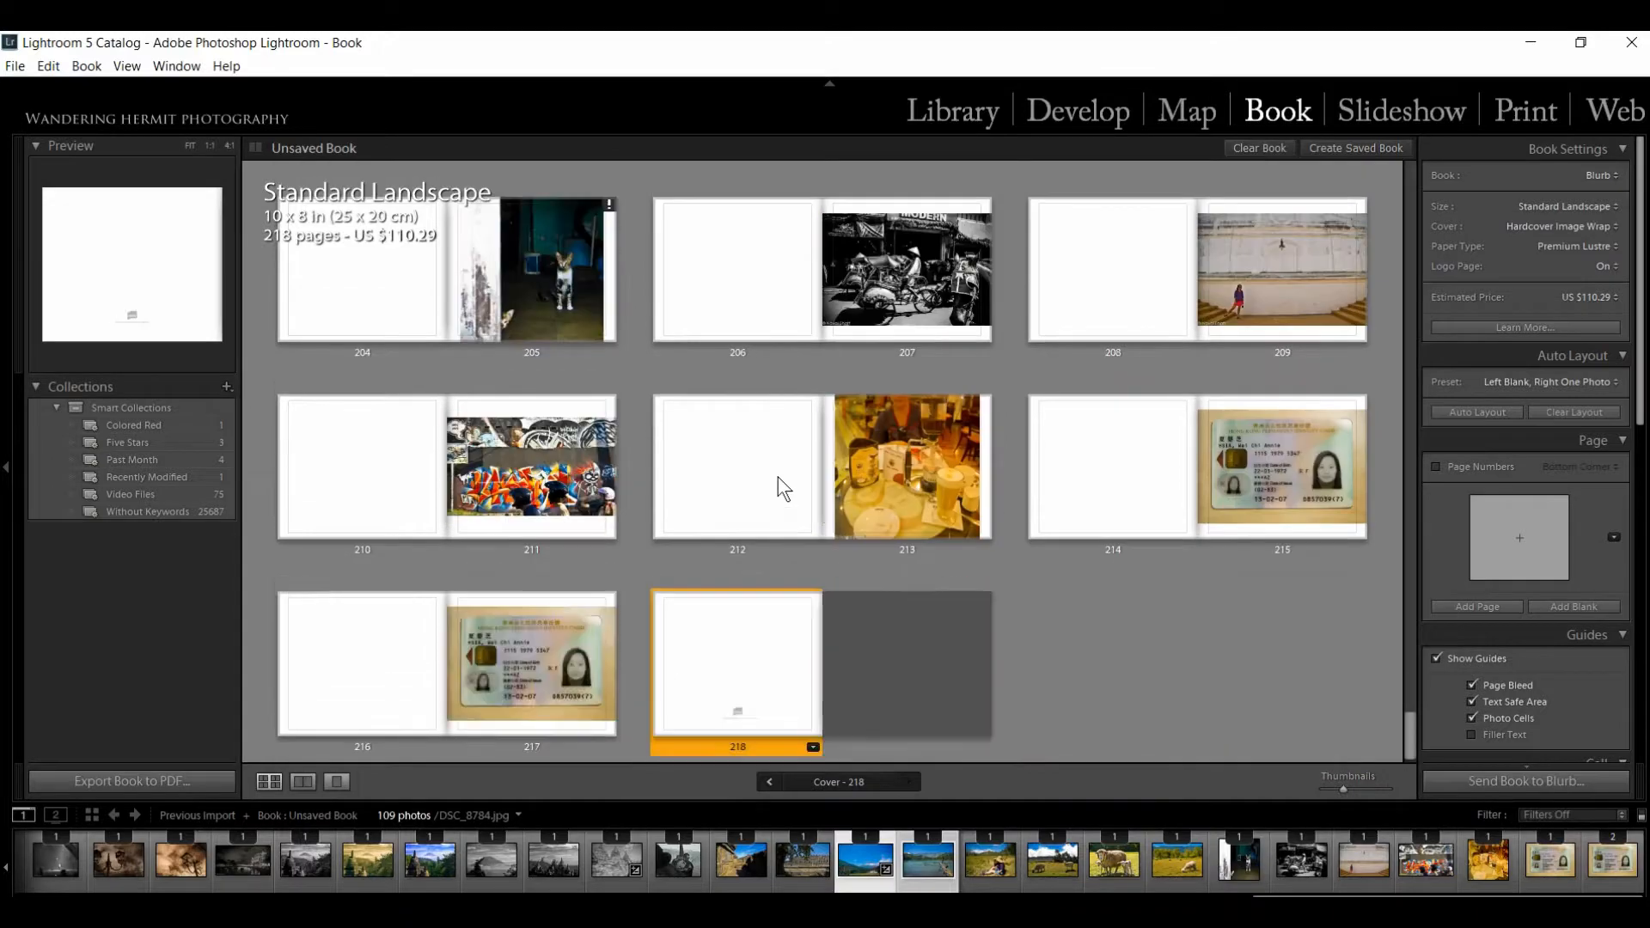
scroll(777, 476, up, 15)
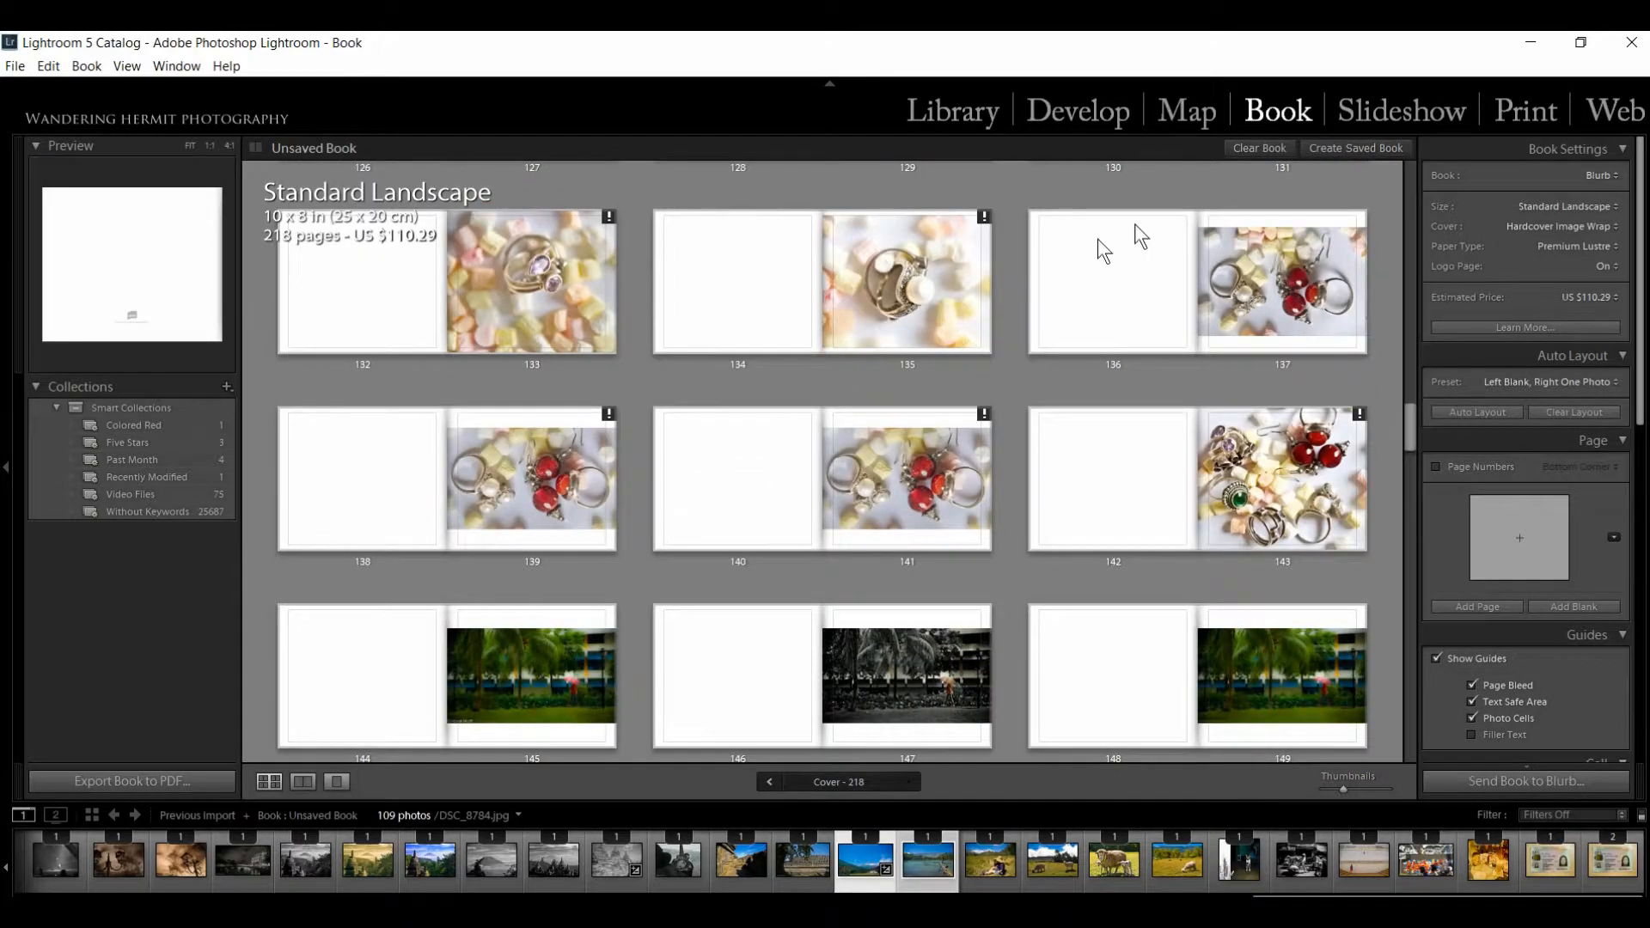
scroll(1134, 224, up, 8)
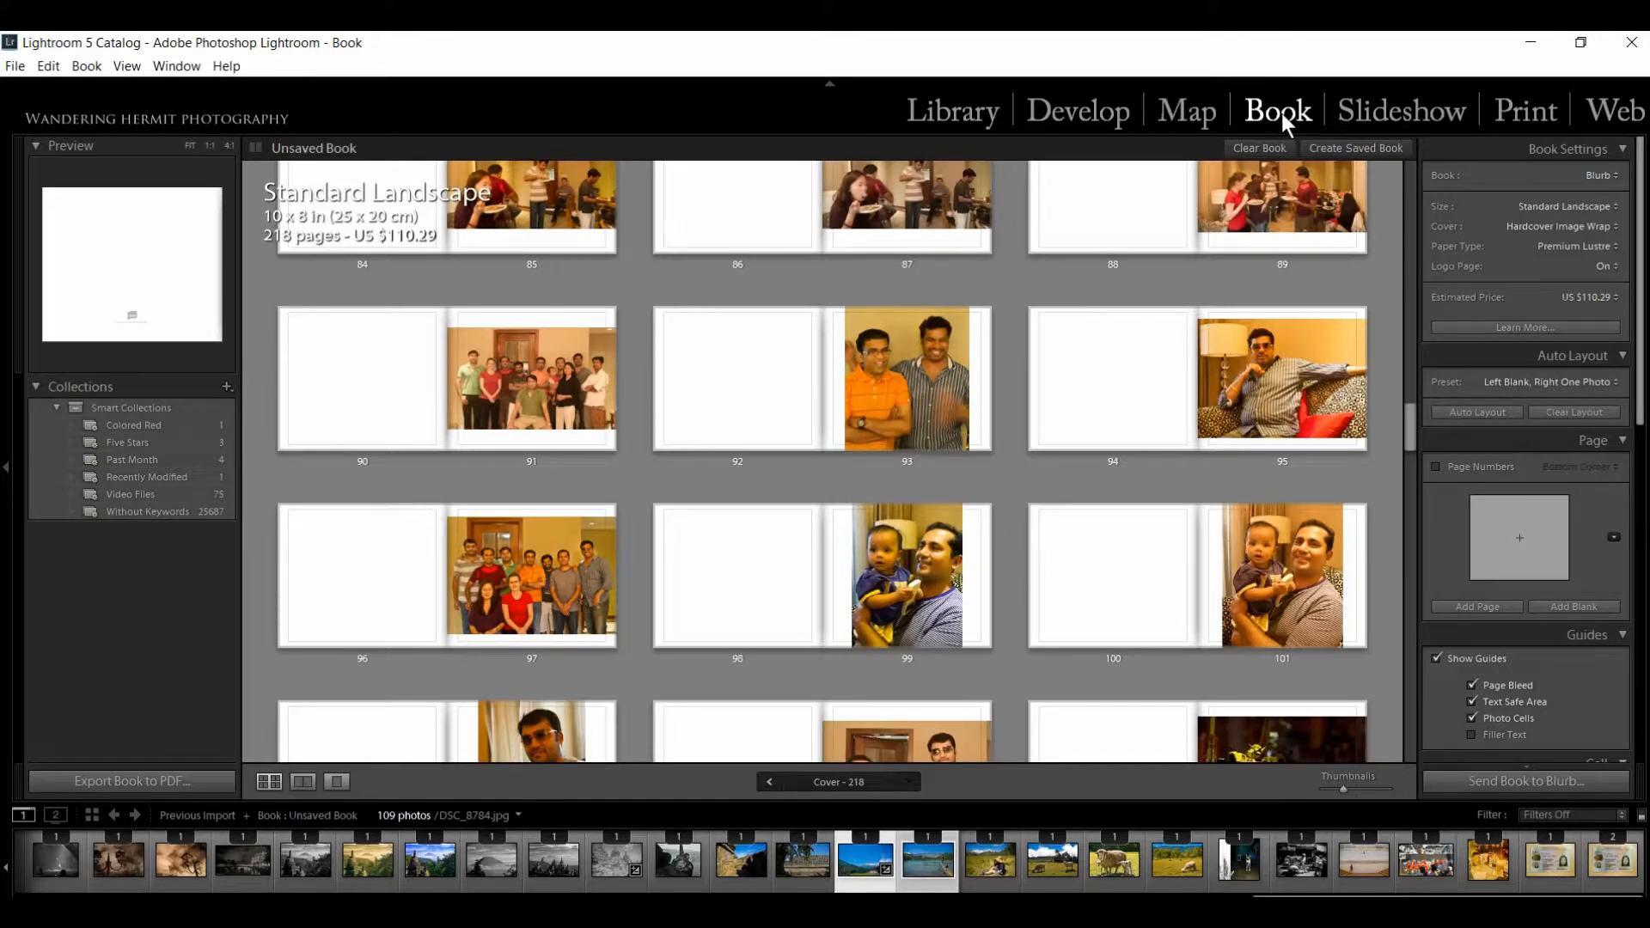
Step: View the photo in the Slideshow module and browse the Lightroom gallery templates in the Web module
click(1372, 107)
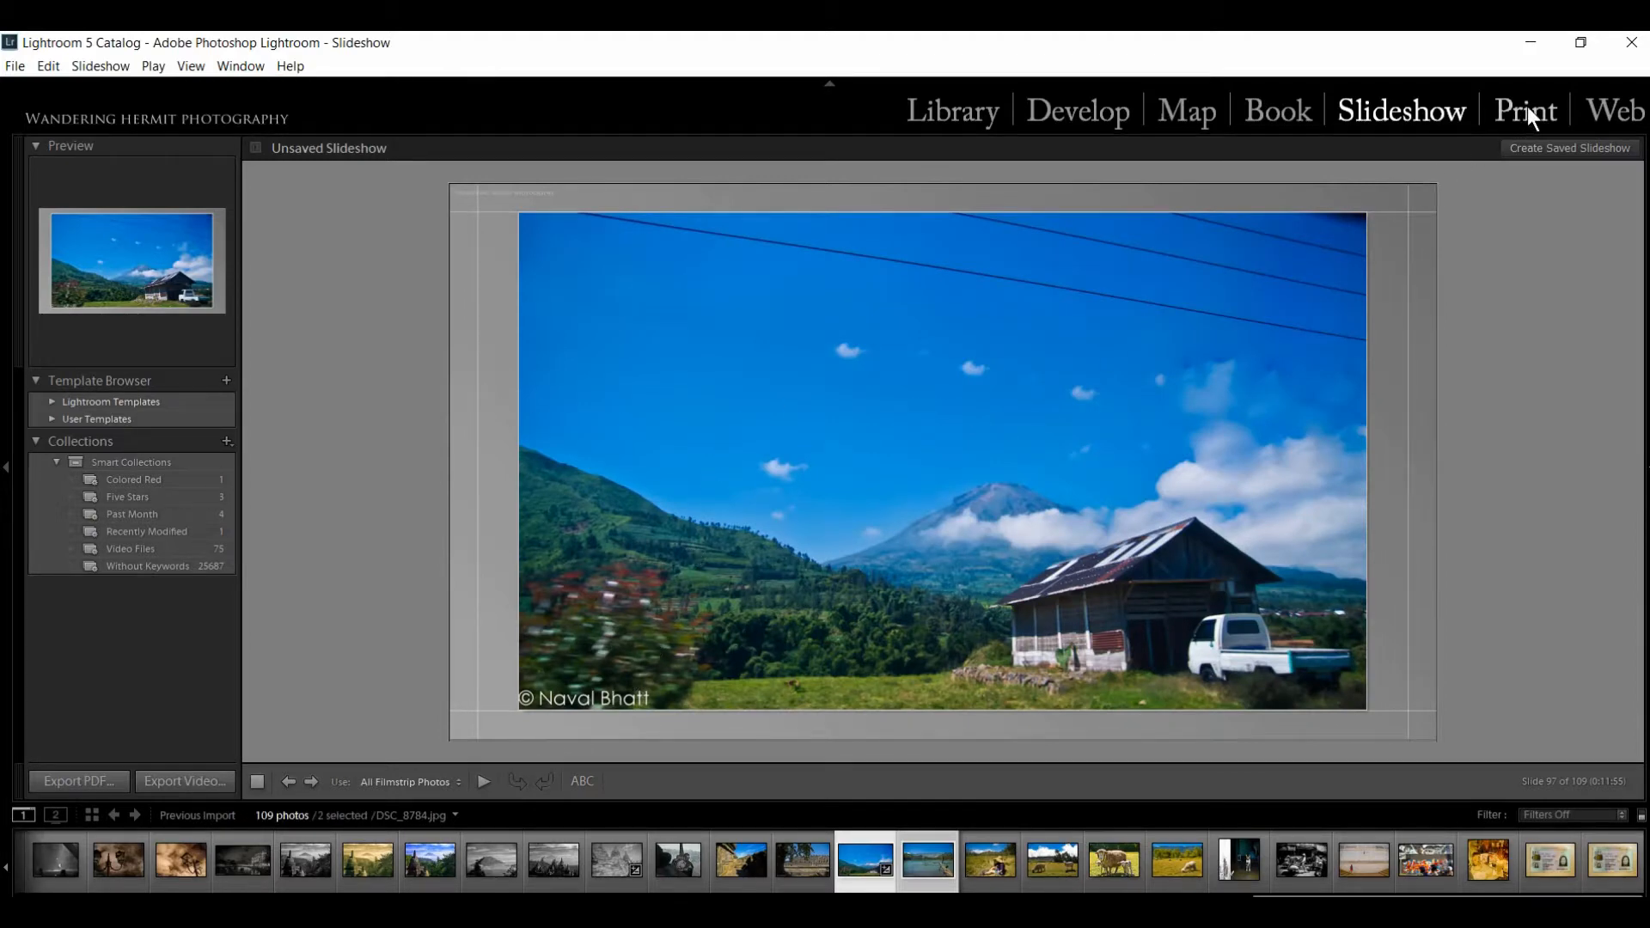
click(1602, 105)
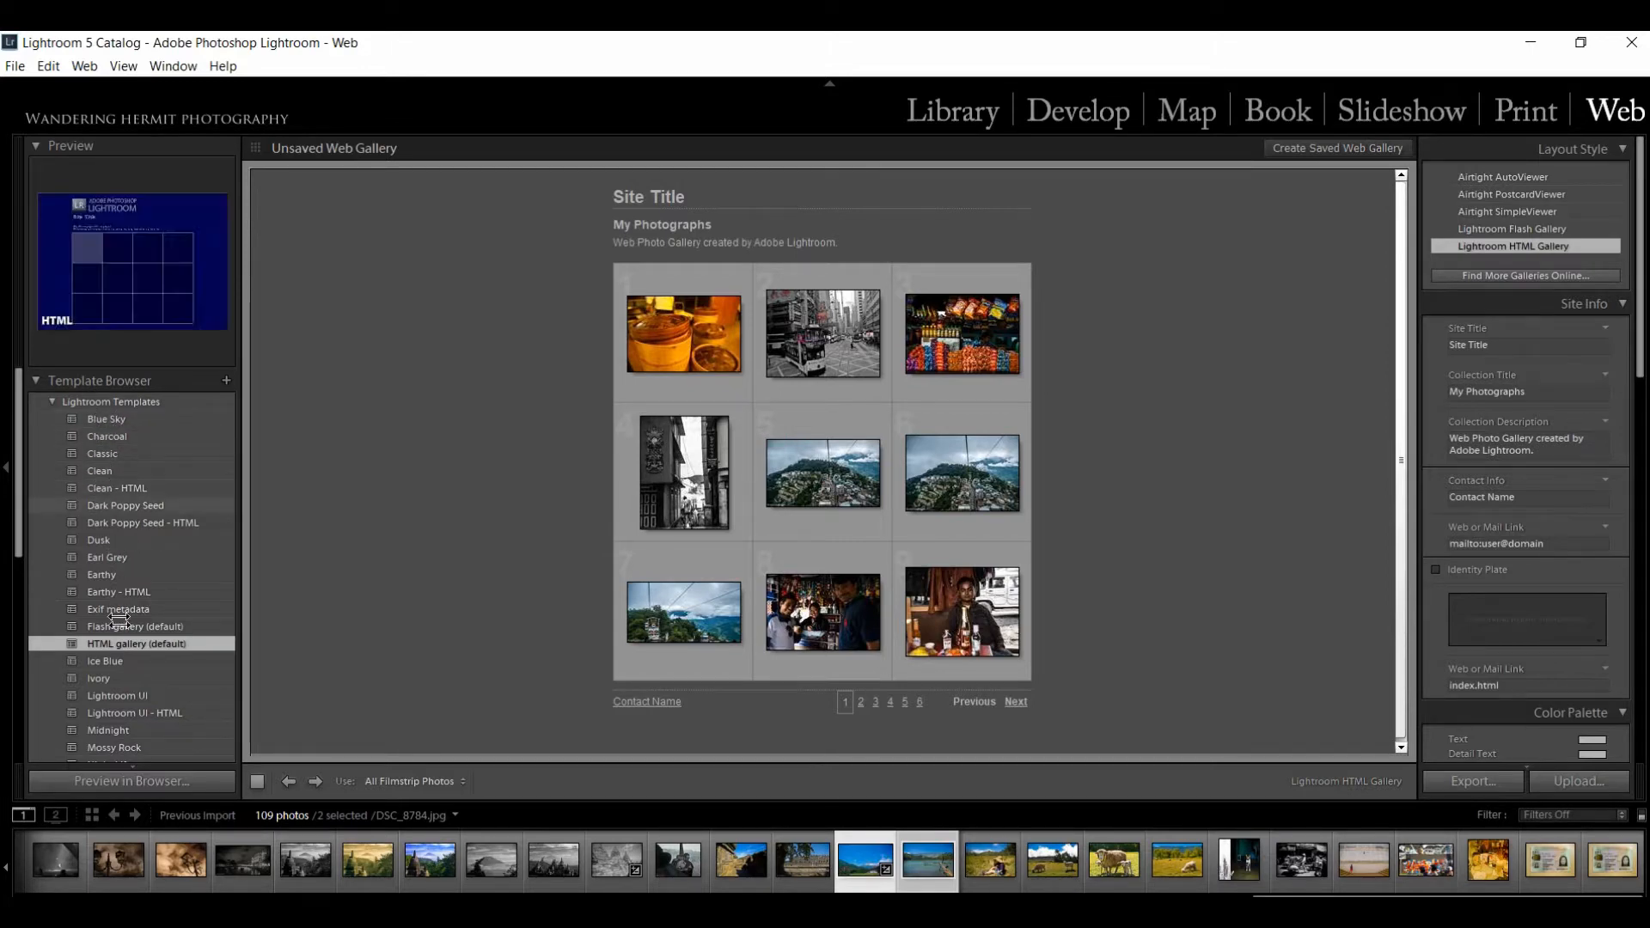
scroll(120, 627, down, 5)
scroll(123, 630, down, 5)
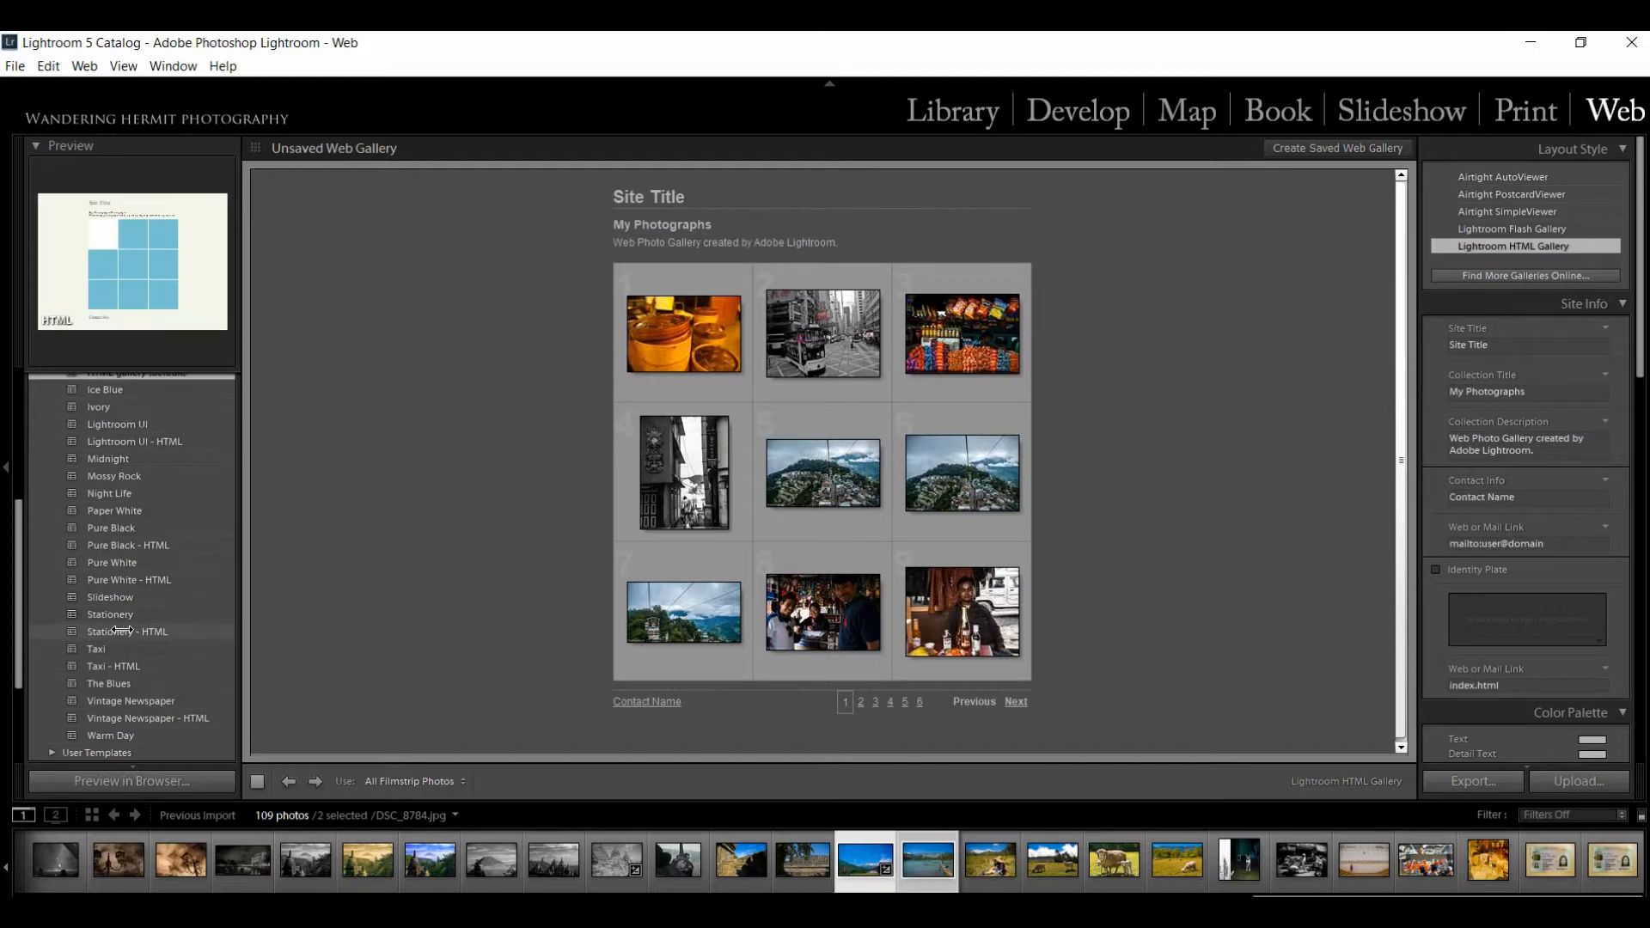
scroll(141, 626, up, 1)
scroll(141, 624, up, 8)
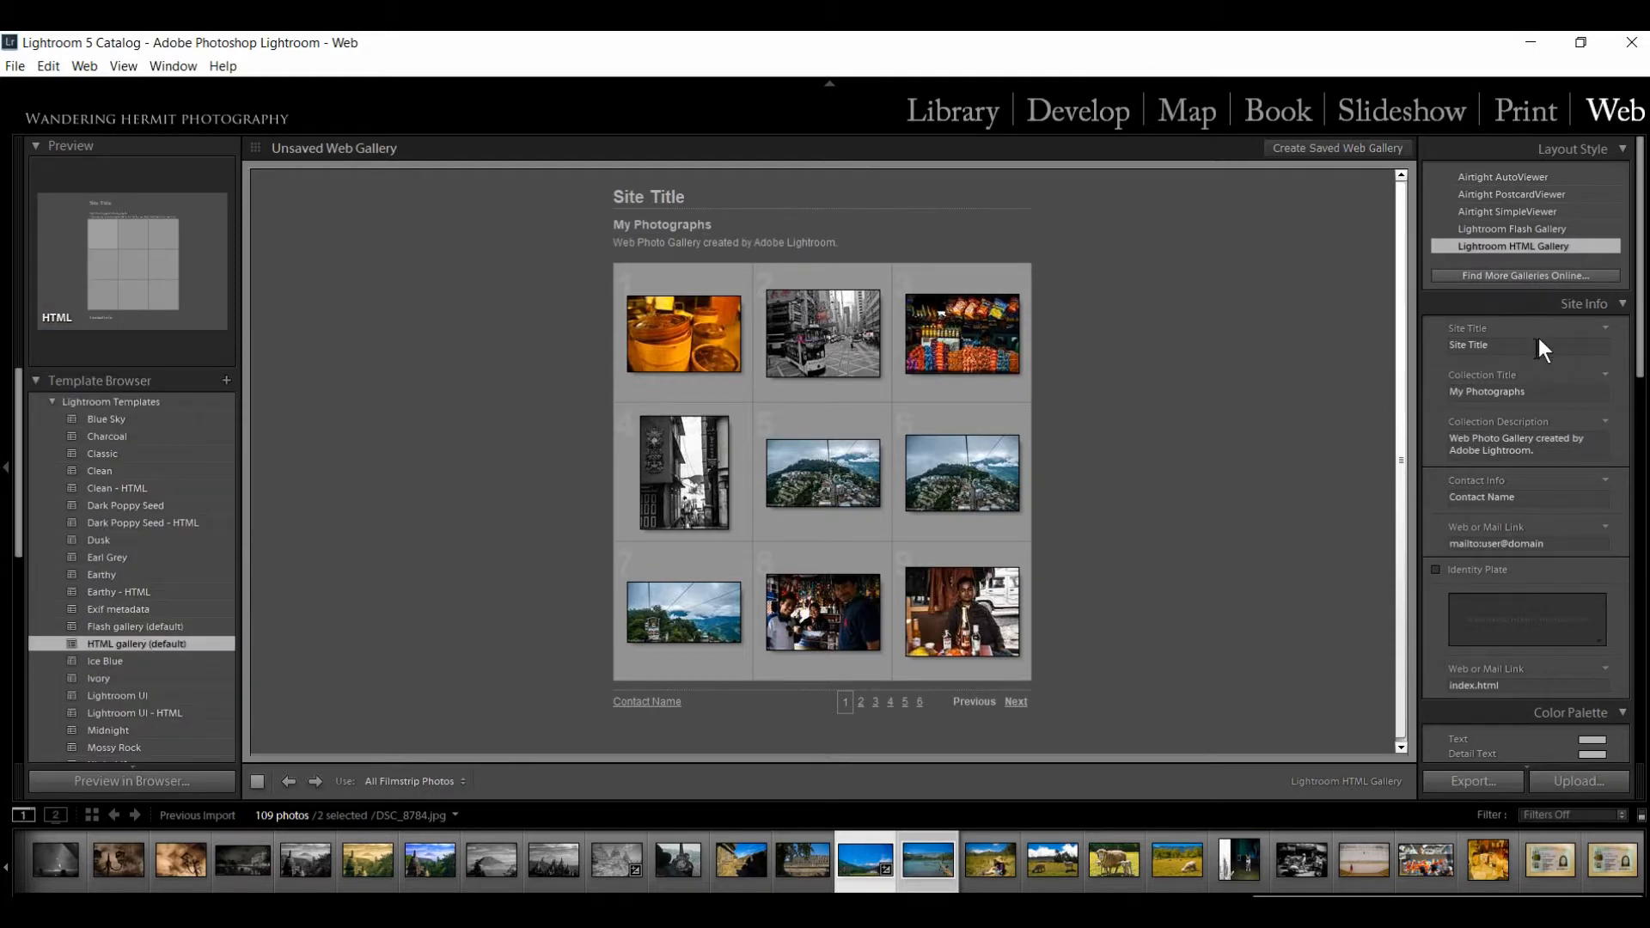
Step: Look over the web gallery's layout and site settings and return to the Library module
click(1640, 343)
drag(1639, 352, 7, 324)
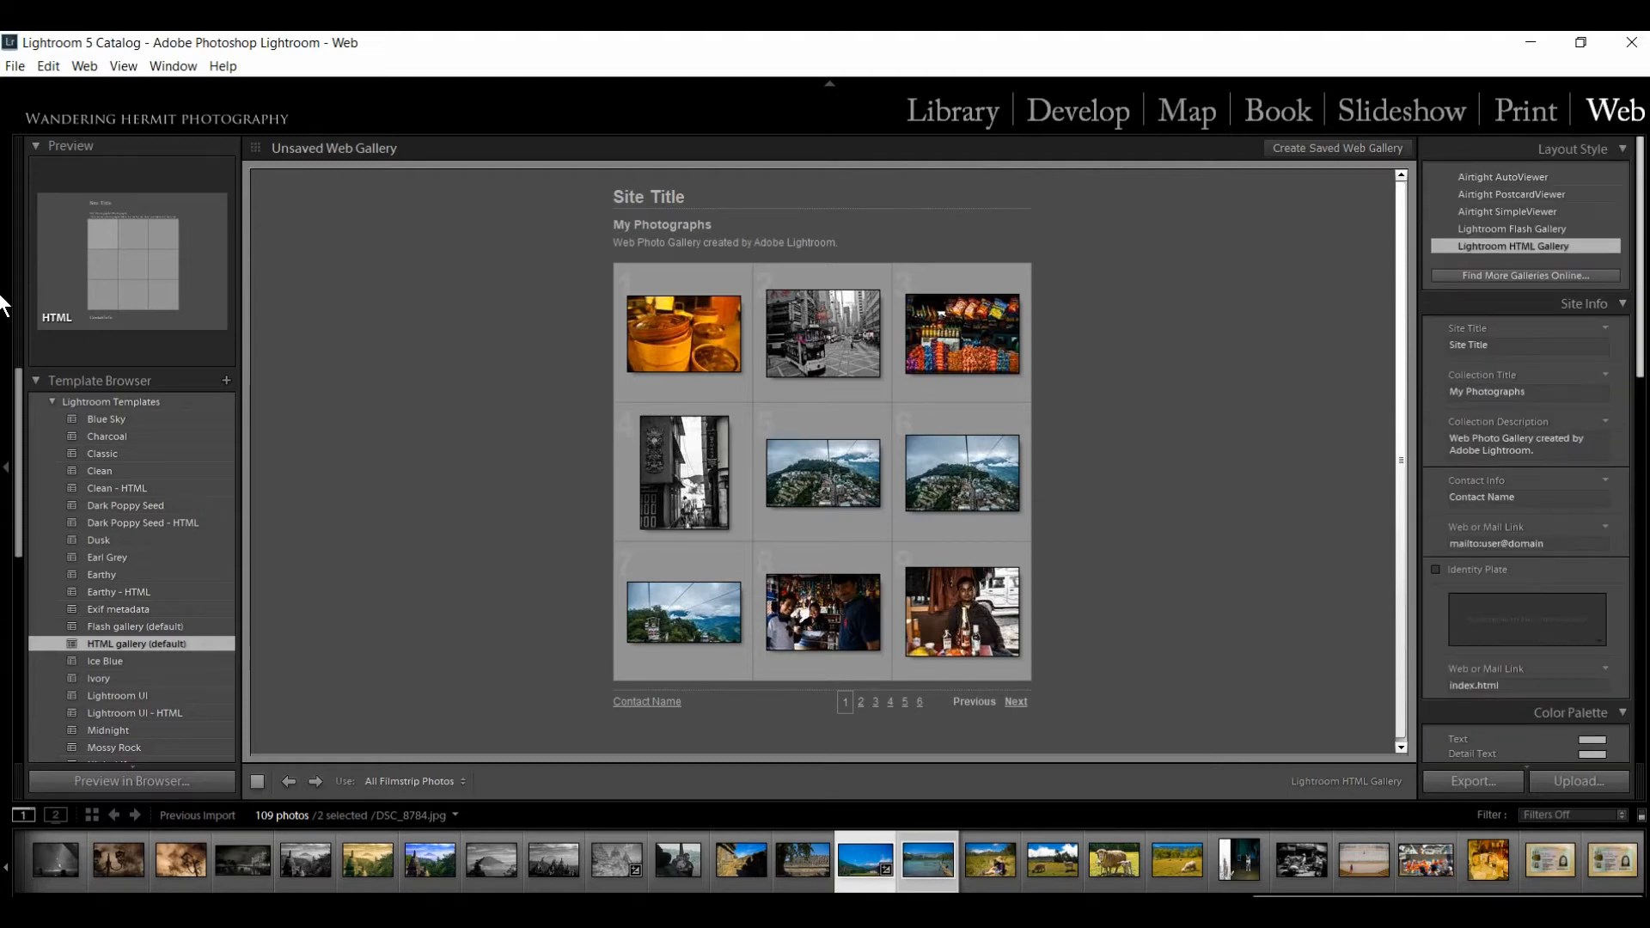
click(931, 110)
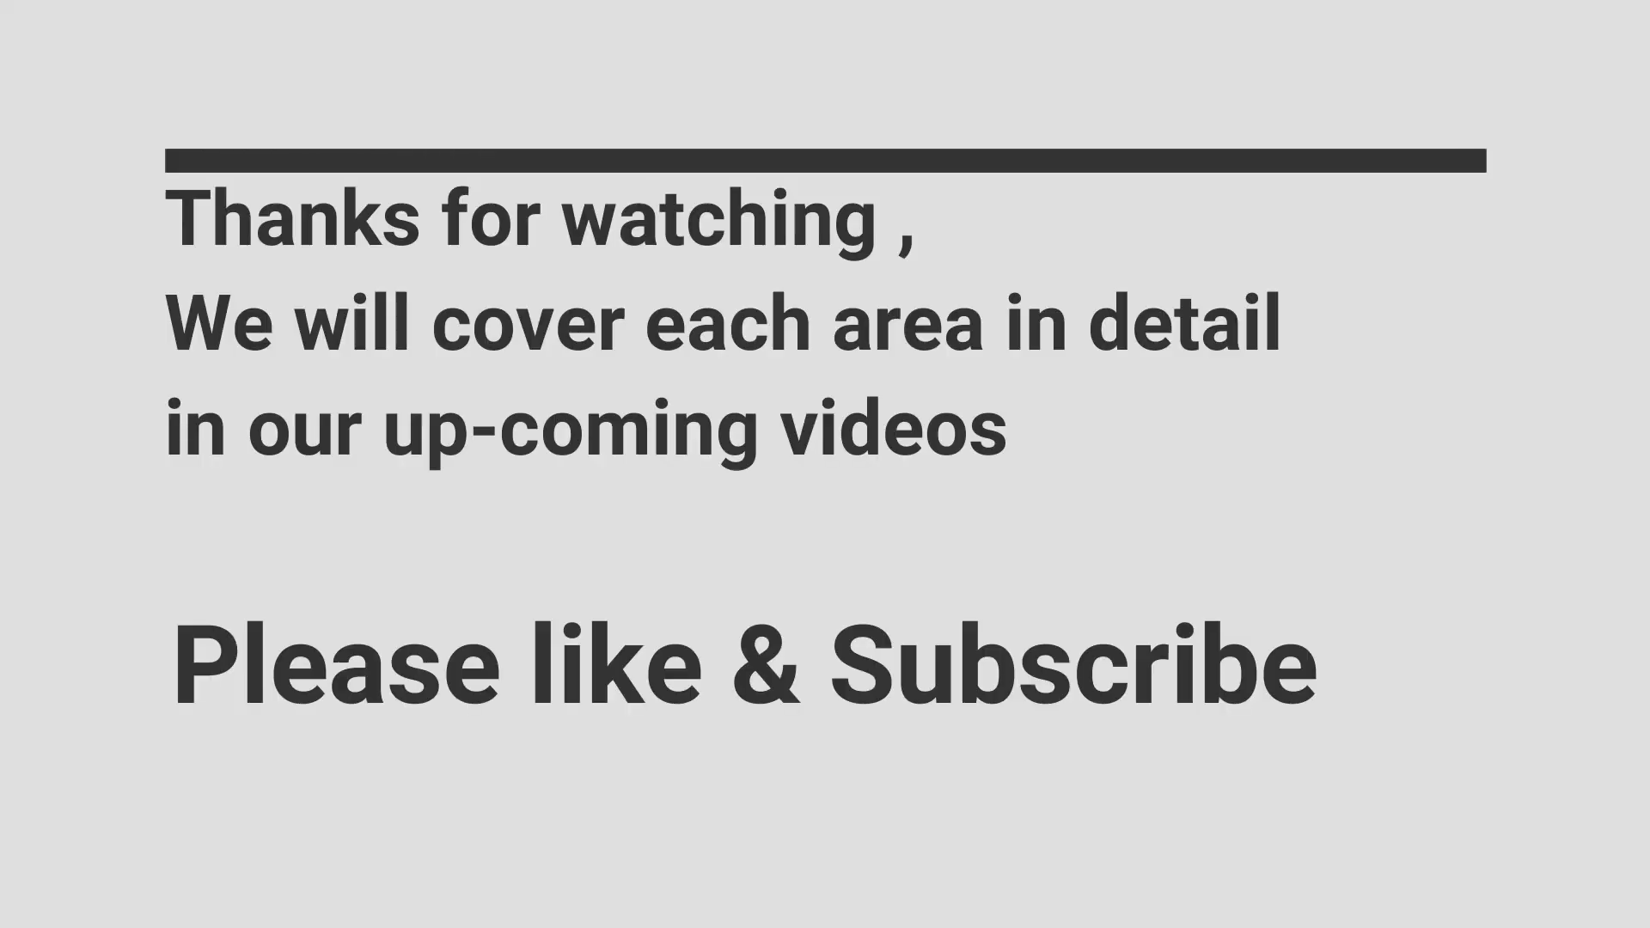